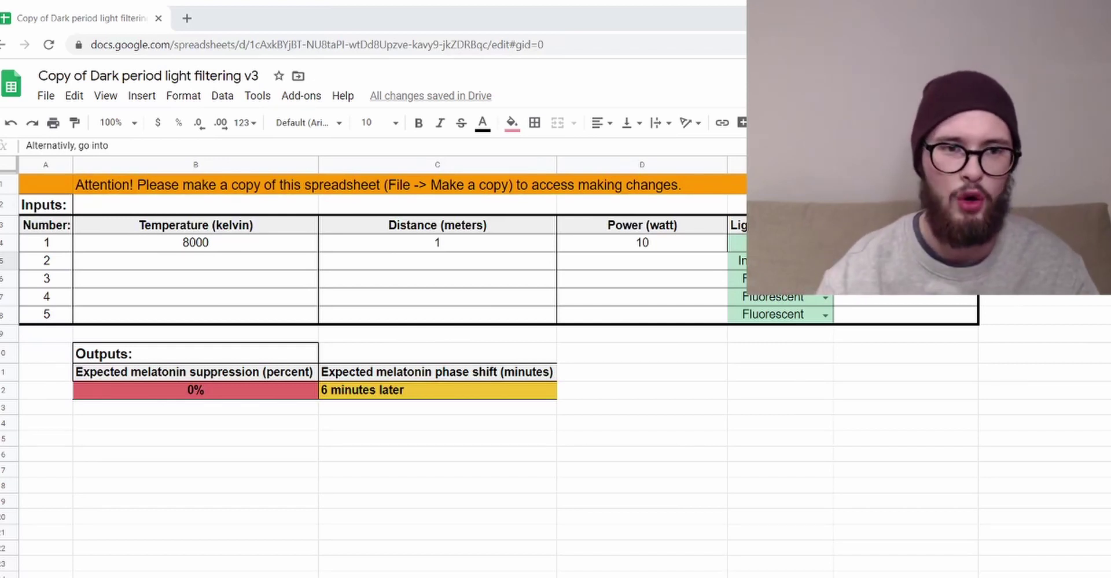
- Review the Temperature (kelvin) column and the make-a-copy option, then return to the sheet
left_click(229, 259)
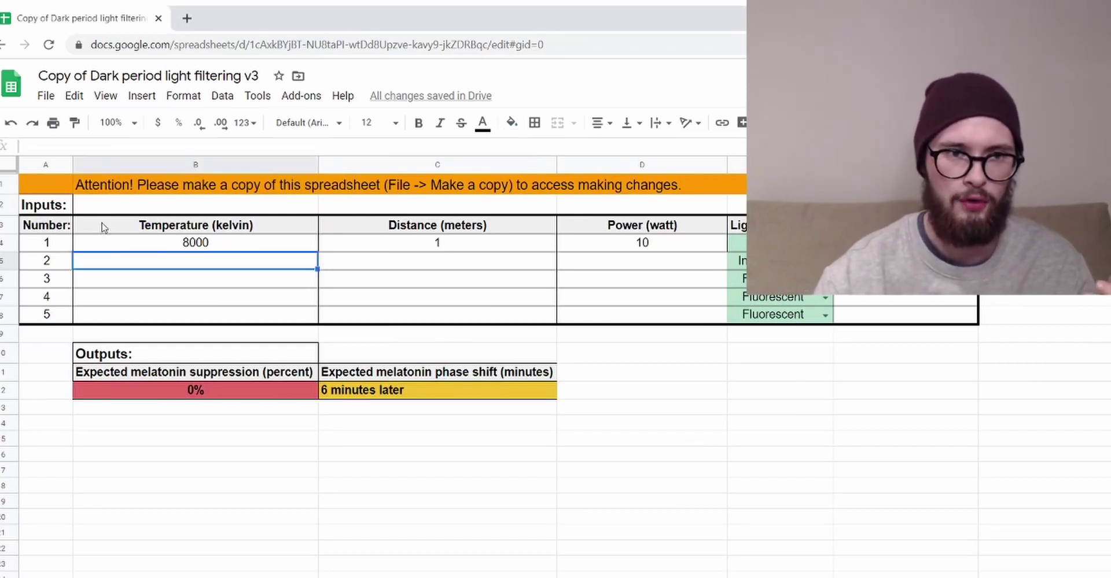
left_click(83, 224)
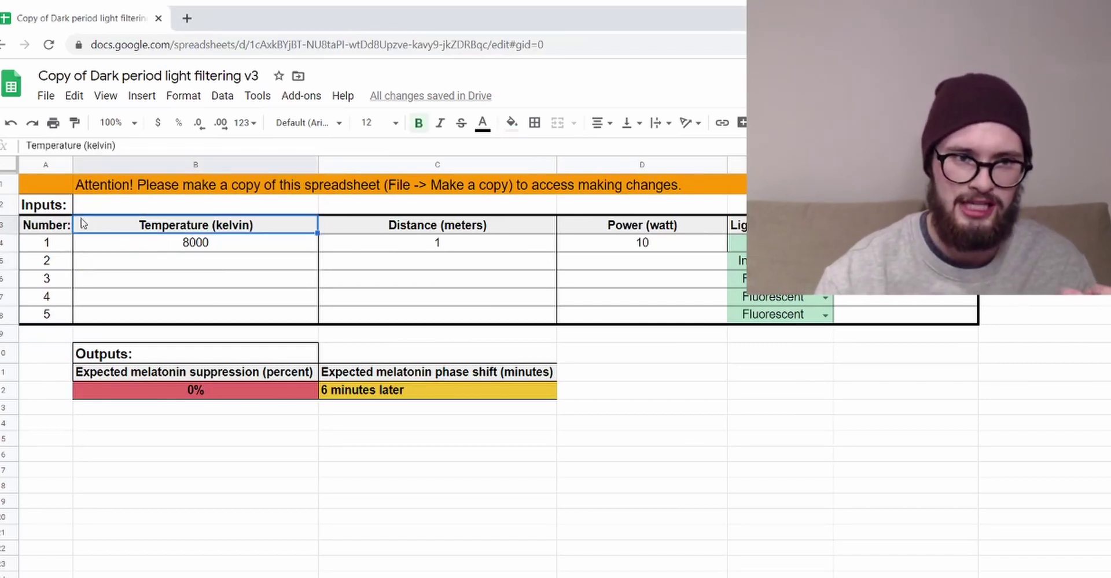
left_click(106, 191)
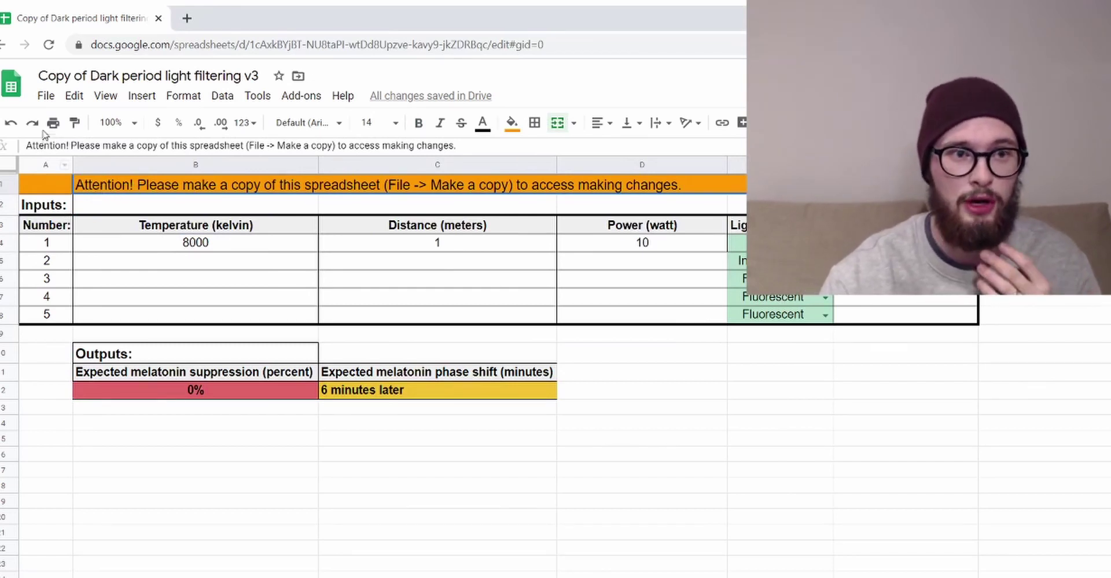
left_click(51, 97)
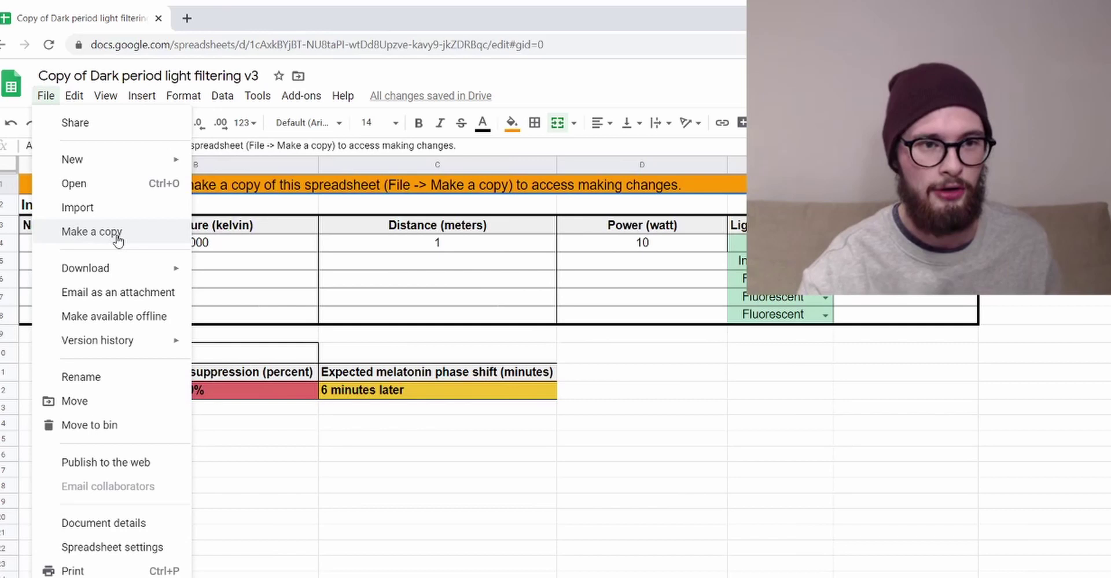
mouse_move(127, 272)
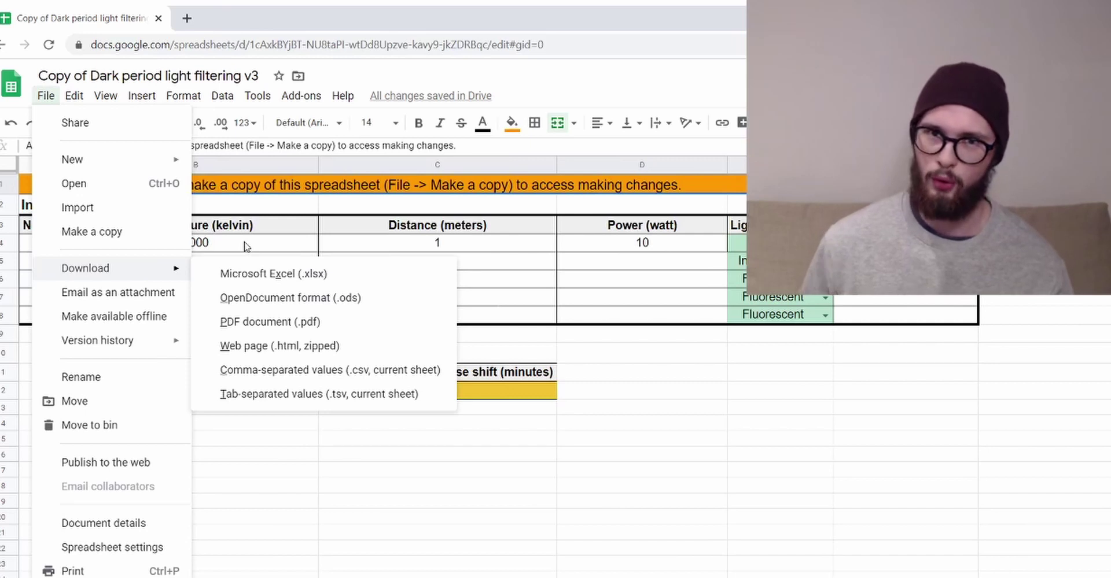
left_click(268, 213)
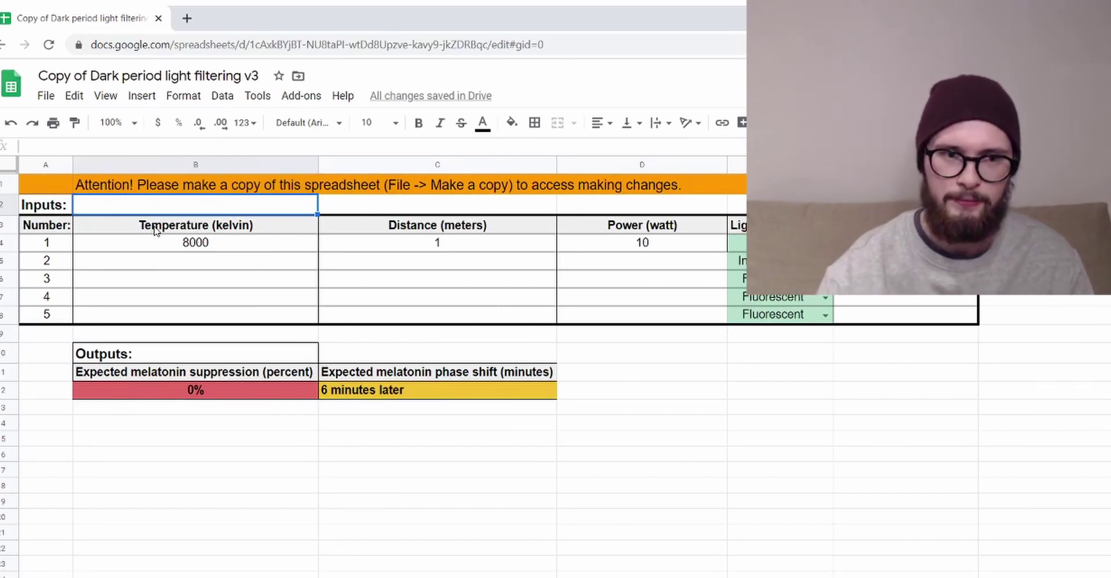
- Enter 6000 kelvin as the second light's temperature in B5
left_click(155, 230)
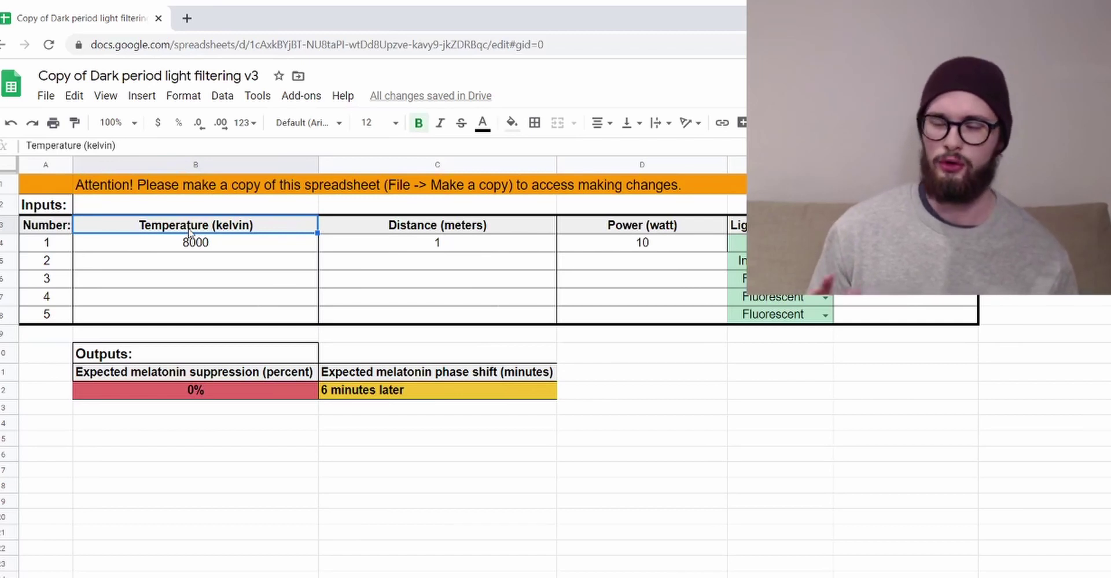
key("Down")
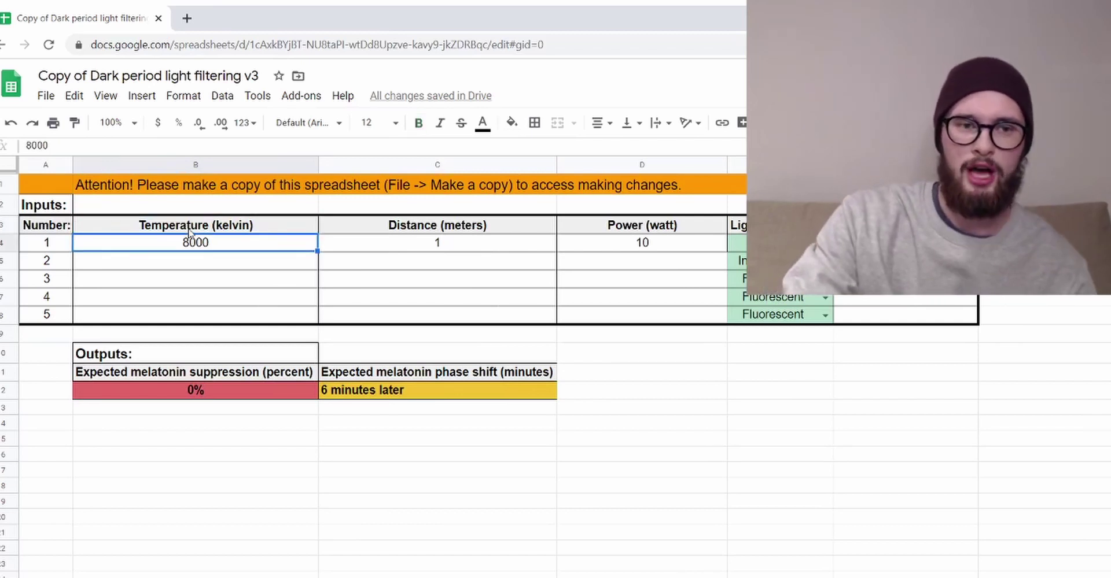
key("Down")
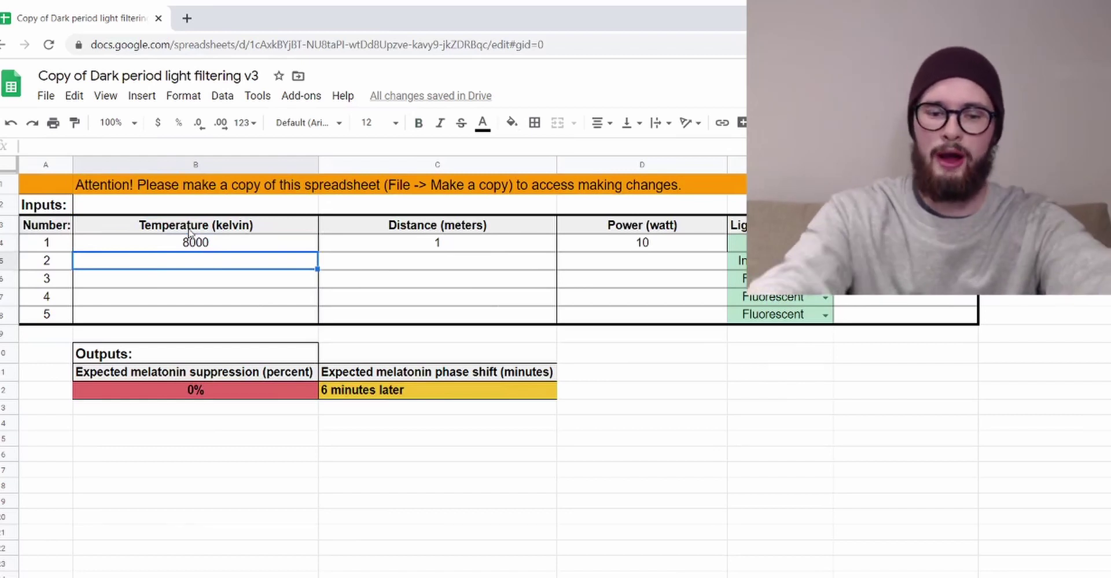
type("6000")
key("Return")
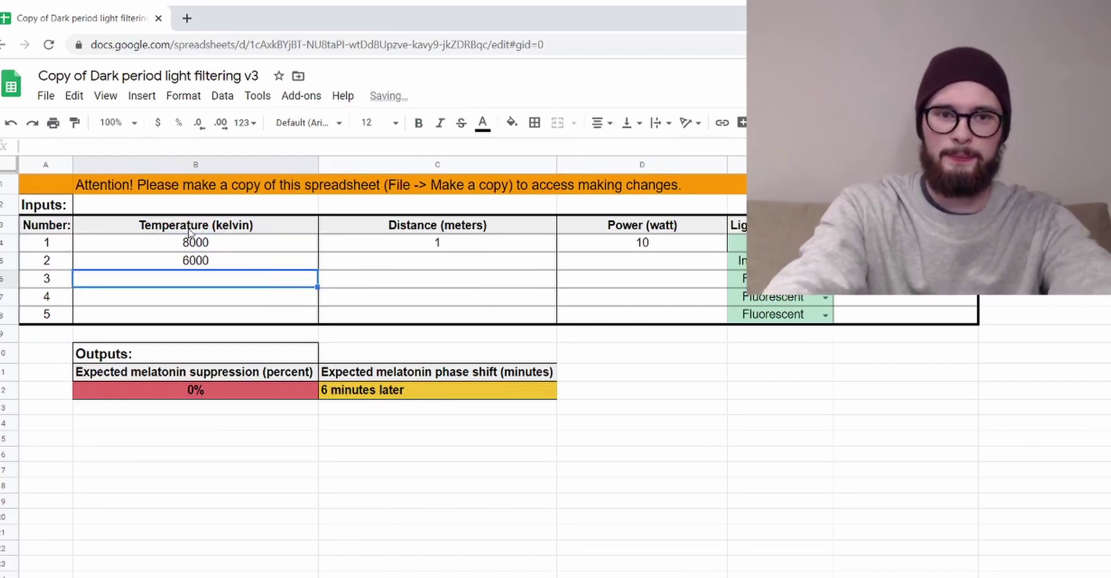
key("Up")
key("Up")
key("Up")
- Set light 1's distance to 3 meters after undoing an accidental overwrite of the heading
key("Right")
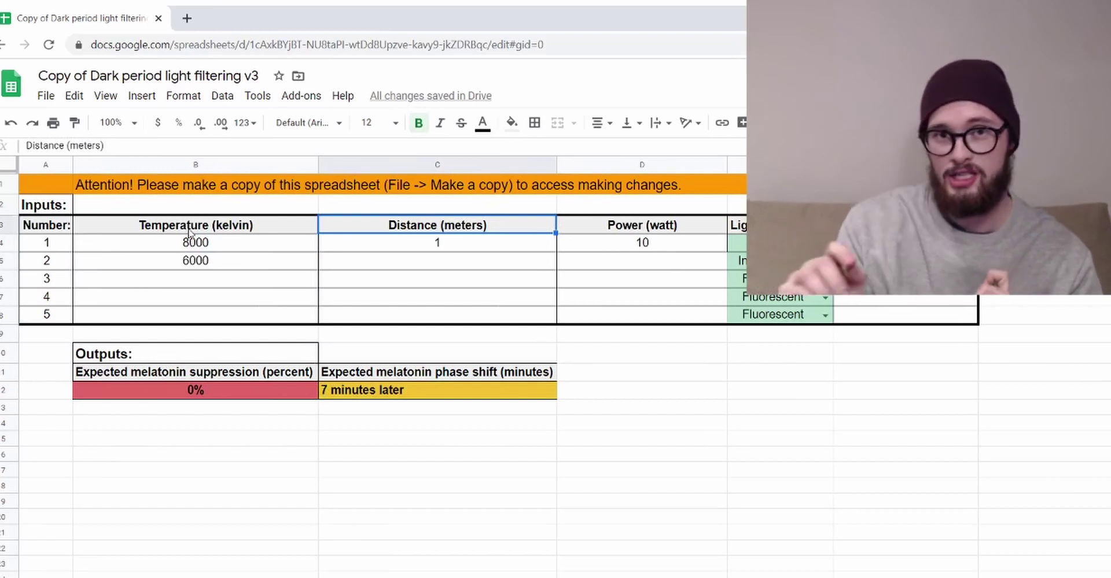
type("3")
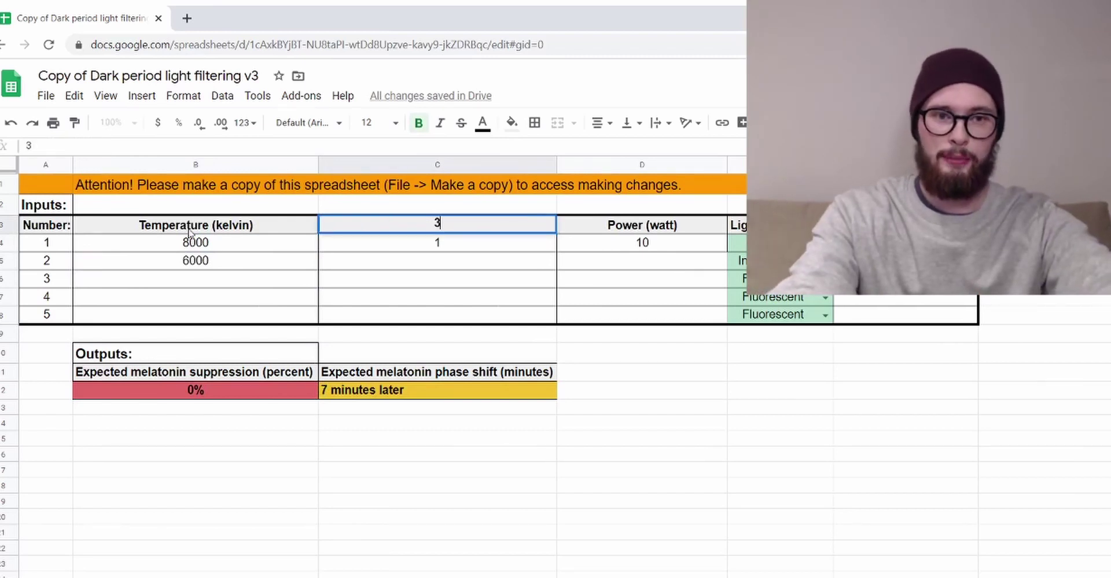
key("Return")
key("ctrl+z")
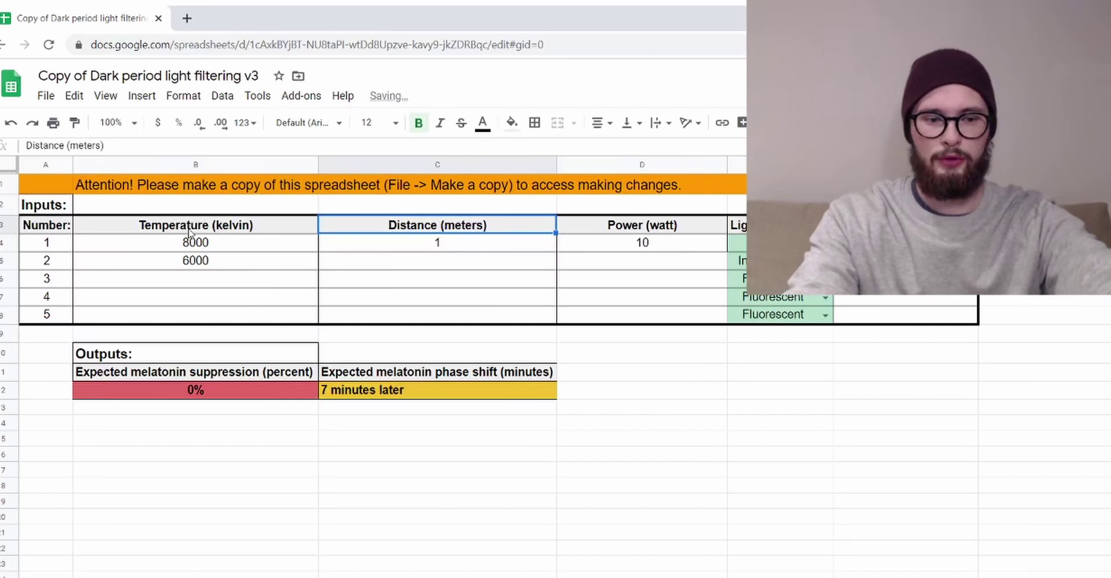
key("Right")
key("Down")
key("Left")
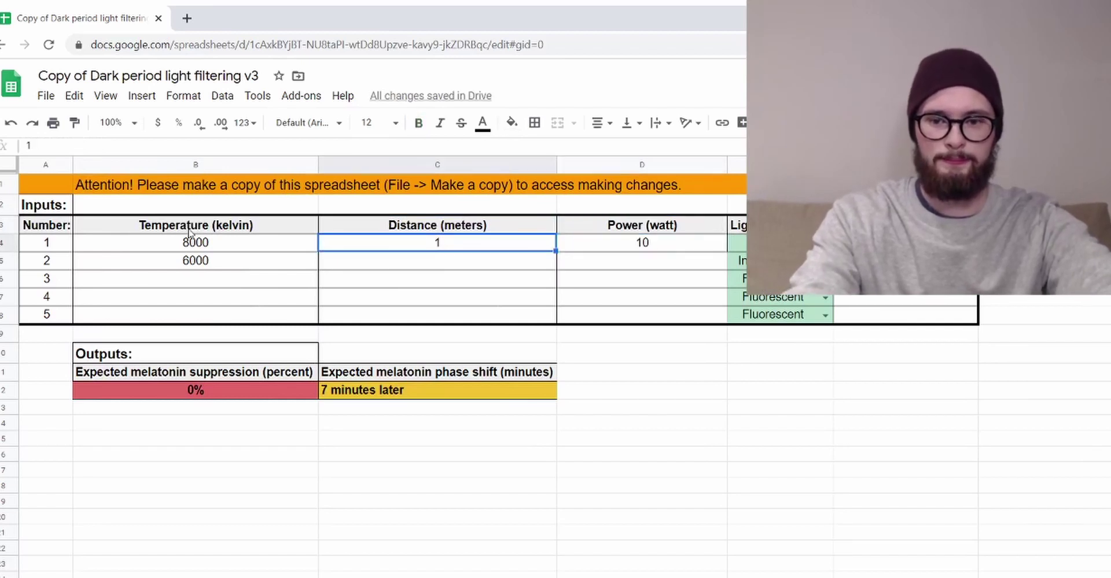
type("3")
key("Return")
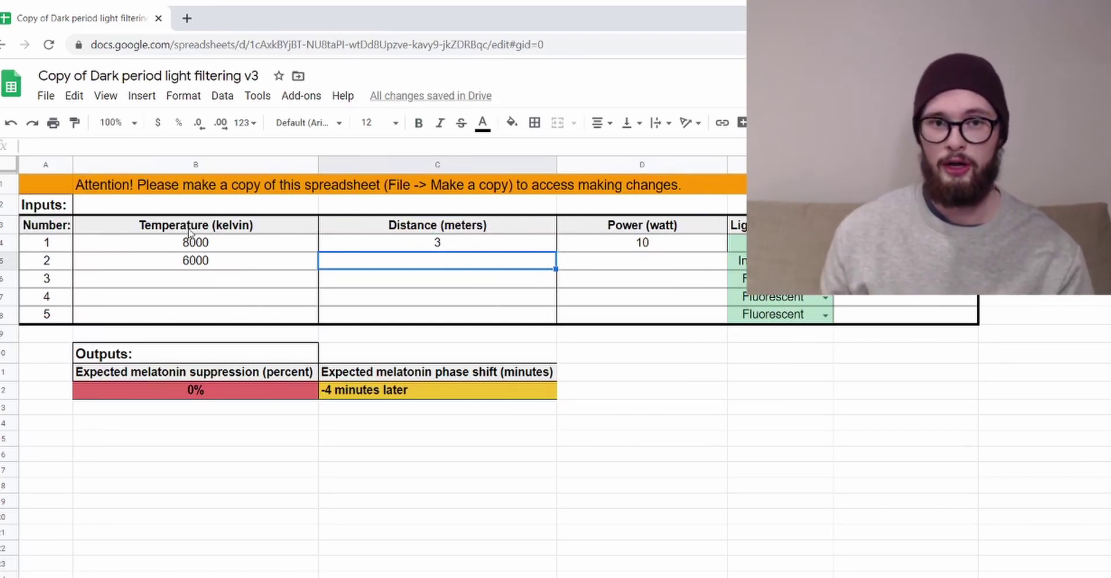
- Set light 2's distance to 0.5 meters
type("0,5")
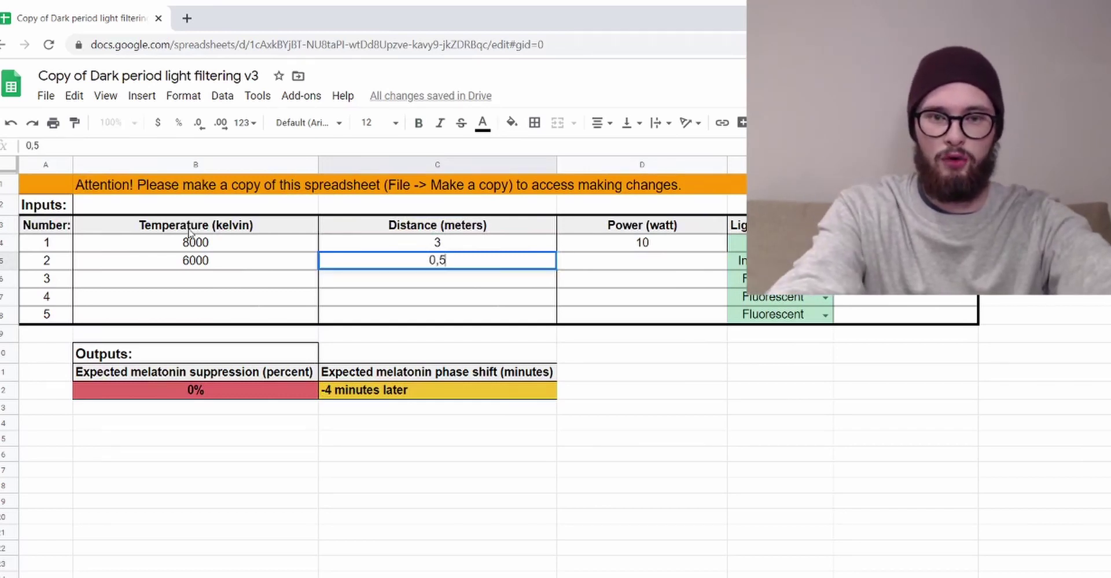
key("BackSpace")
key("BackSpace")
type(".5")
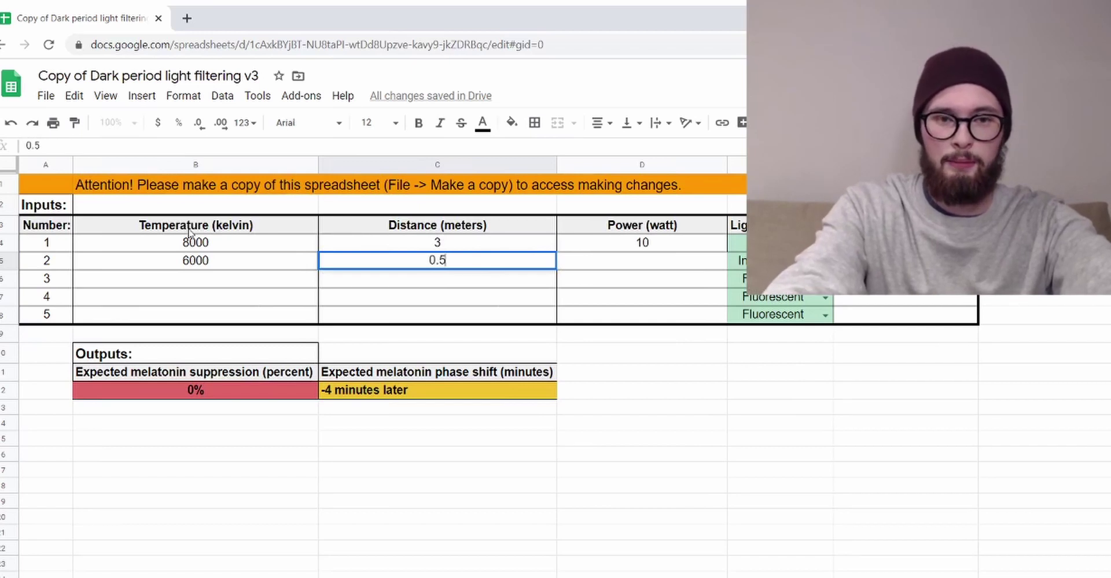
key("Return")
- Enter power values of 15 watts for light 1 and 40 watts for light 2
key("Right")
key("Up")
key("Up")
key("Up")
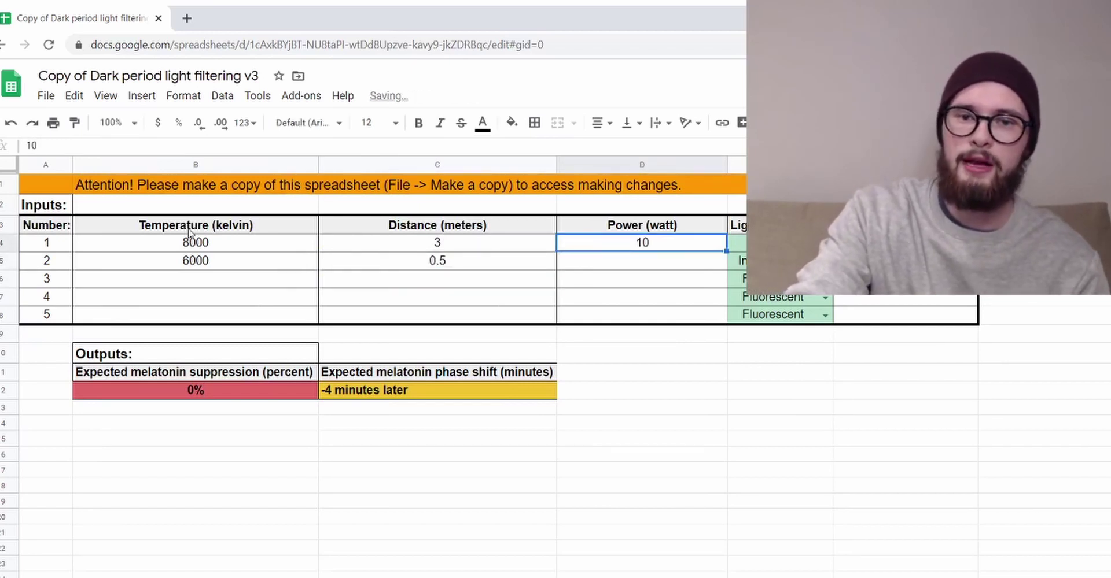
key("Down")
key("Down")
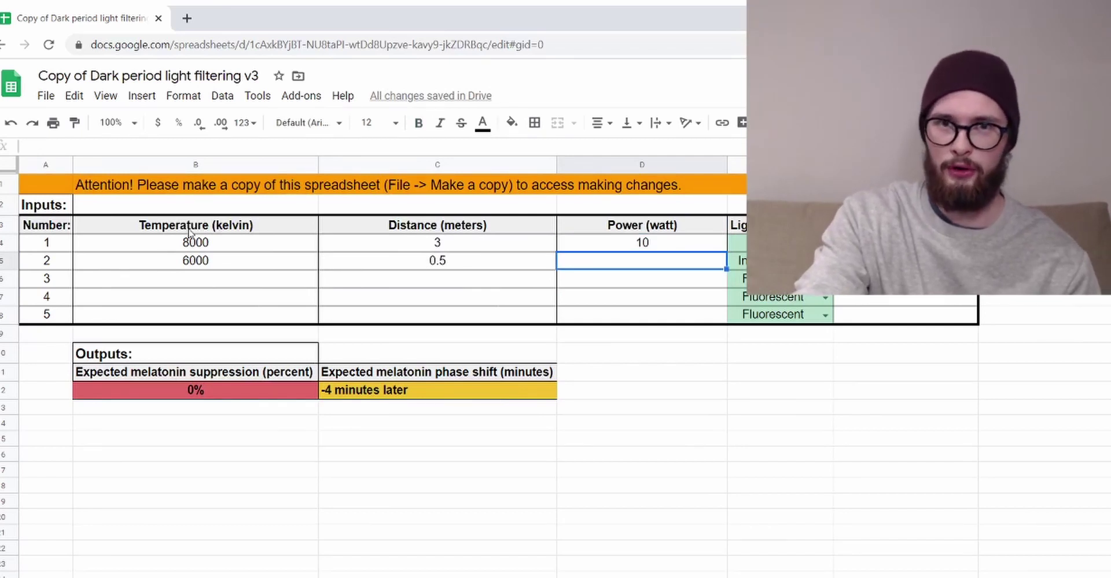
key("Up")
key("Right")
key("Left")
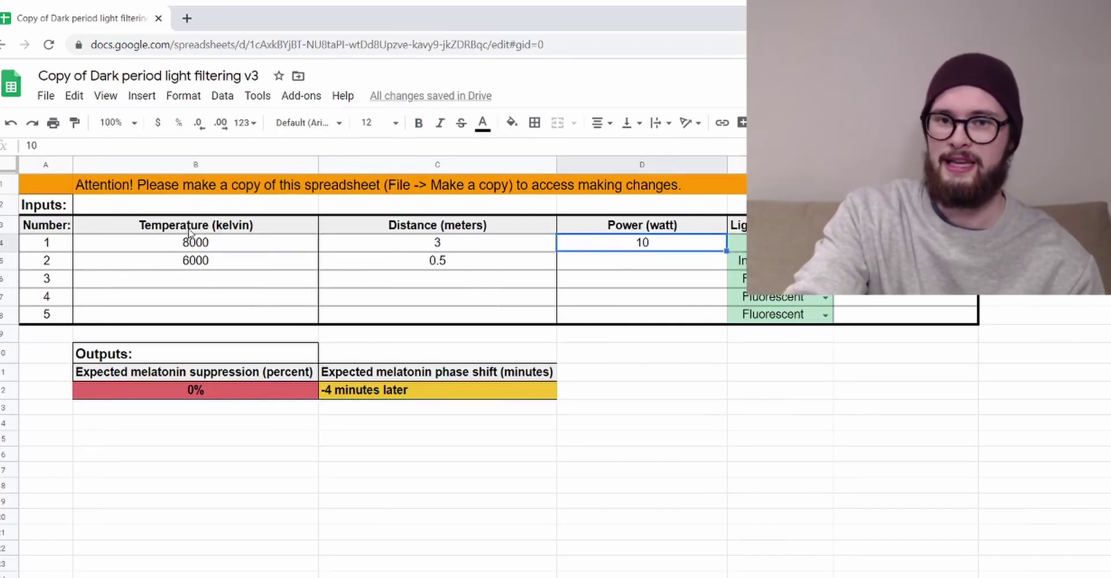
key("Right")
key("Left")
key("Right")
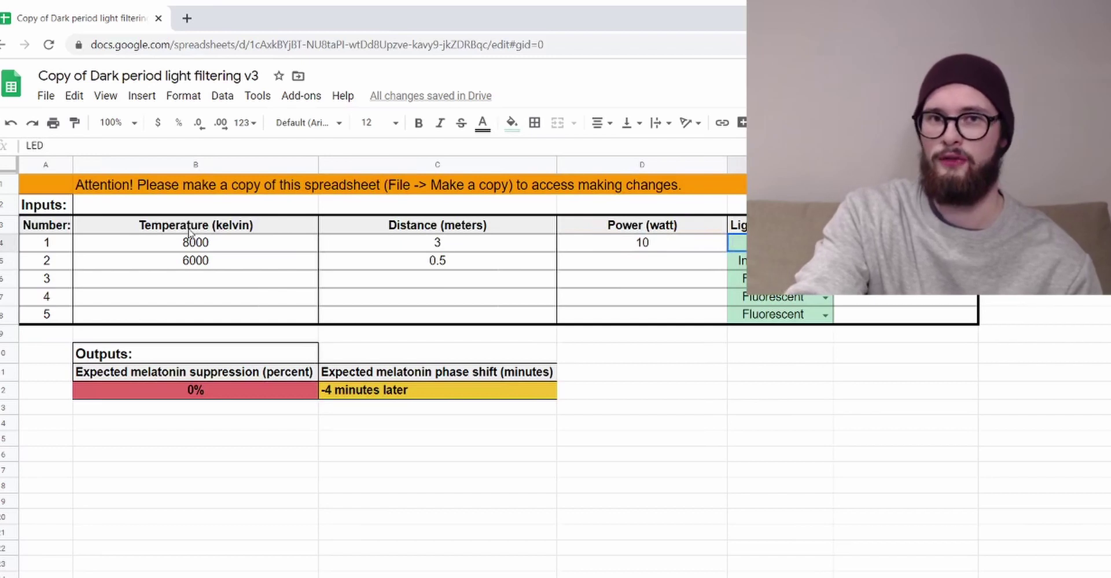
key("Left")
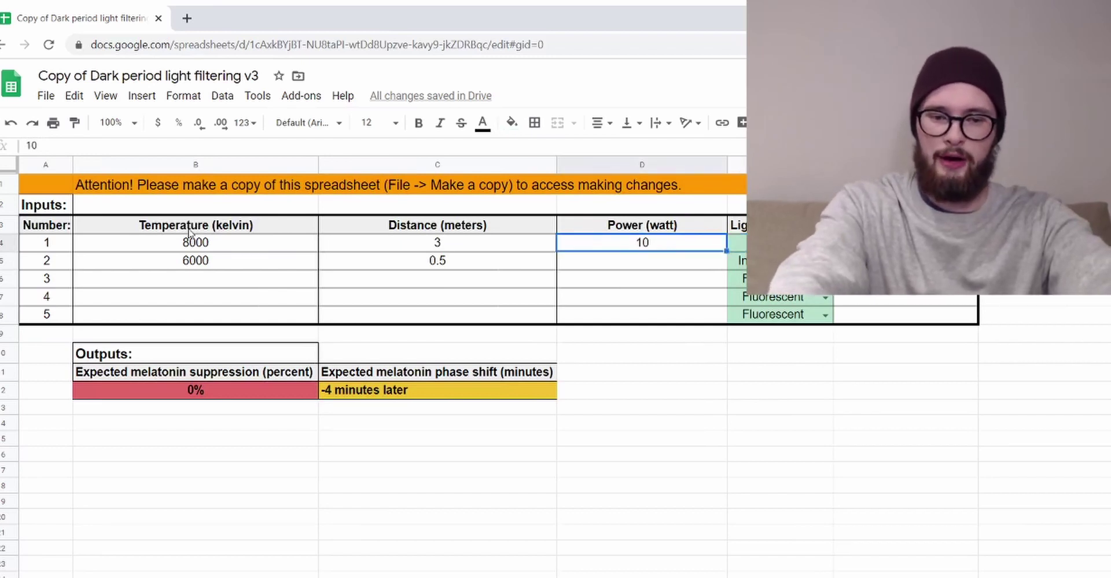
type("15")
key("Return")
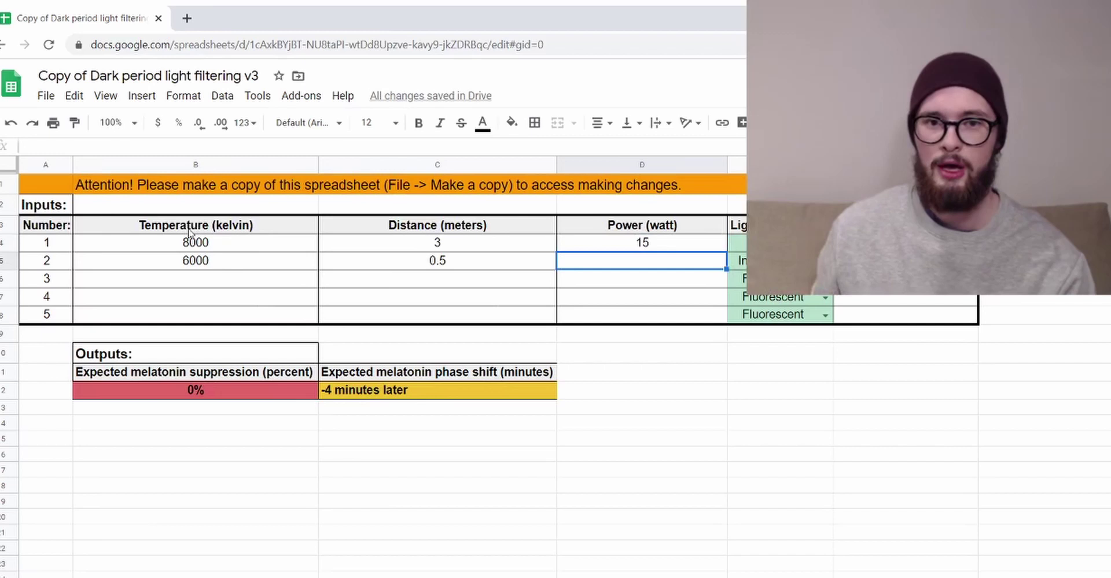
type("40")
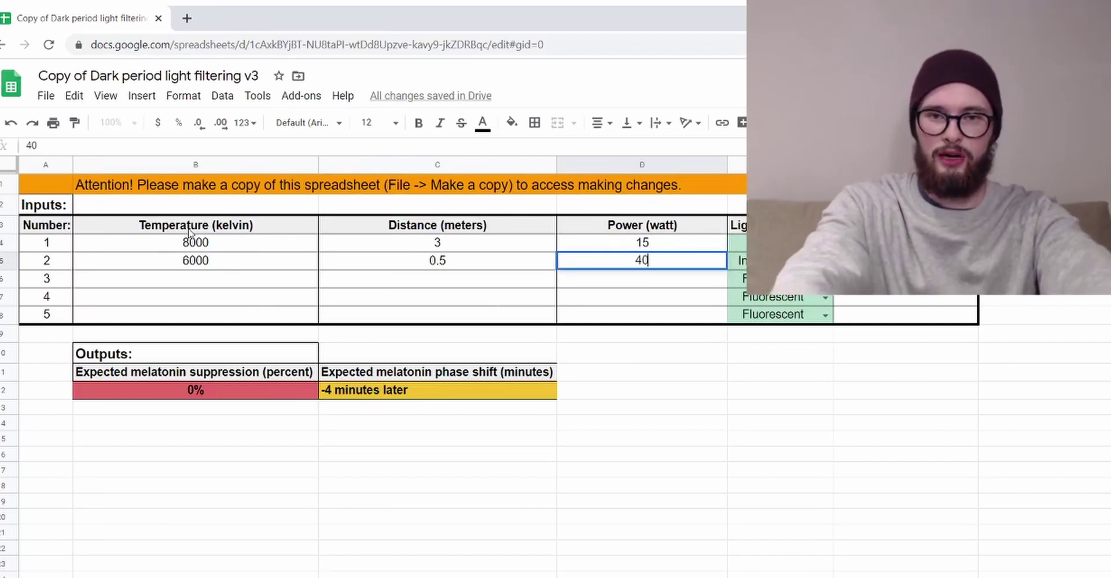
key("Return")
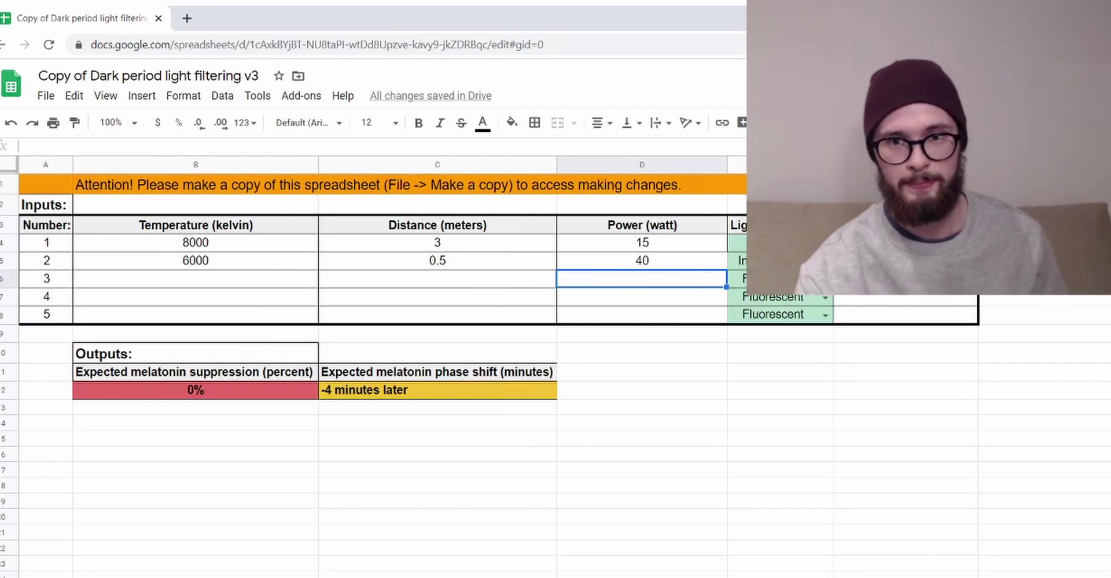
left_click(825, 260)
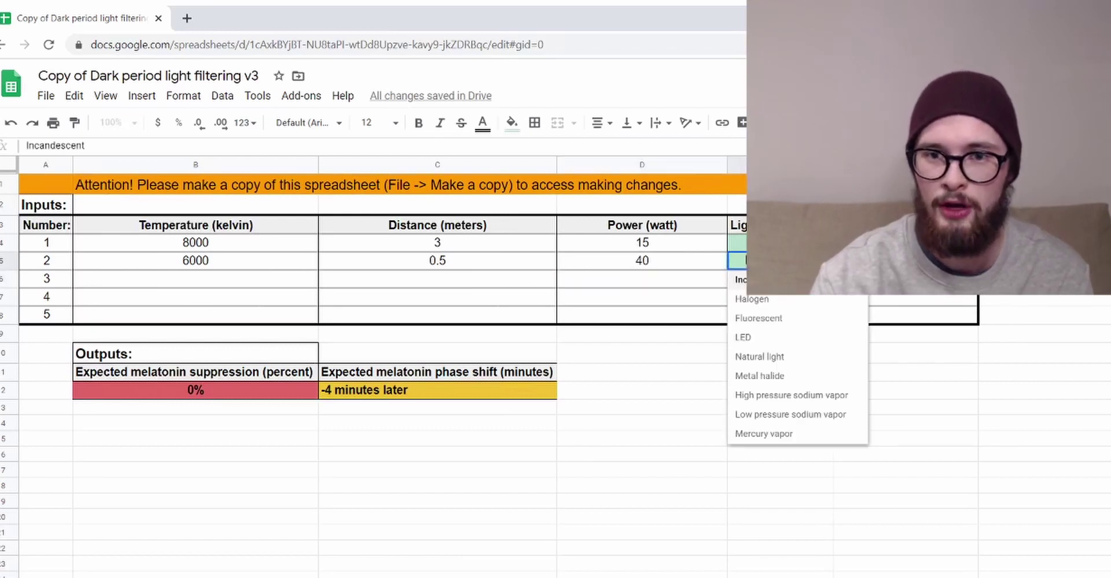
left_click(825, 242)
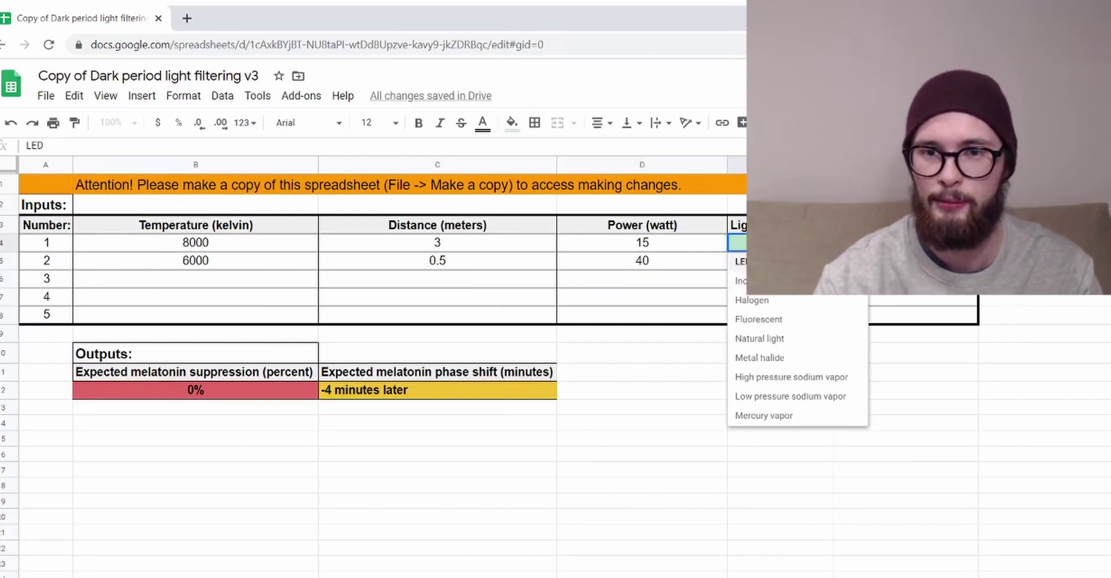
key("Escape")
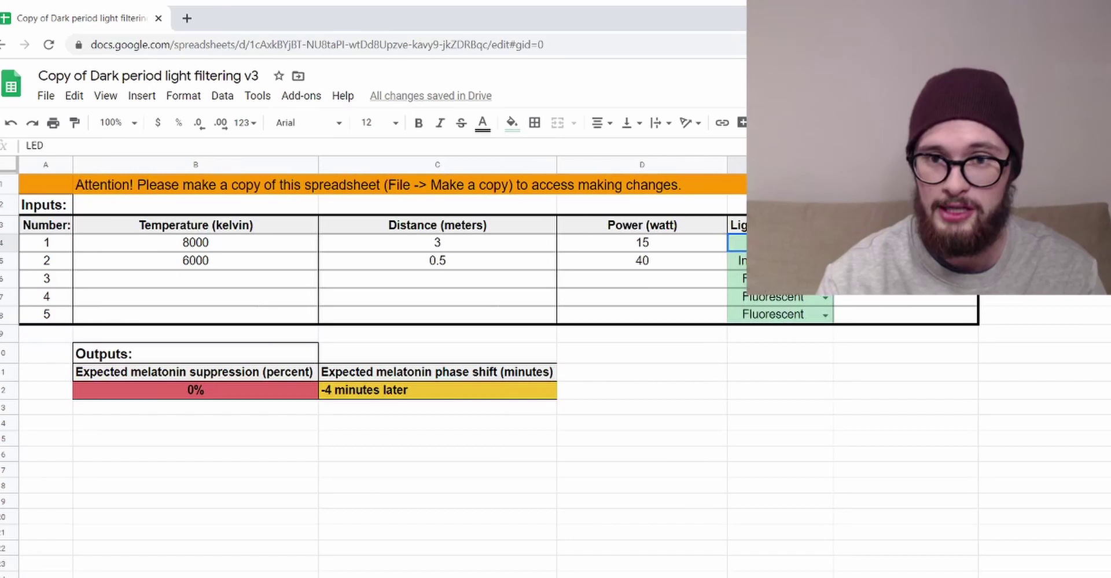
left_click(825, 260)
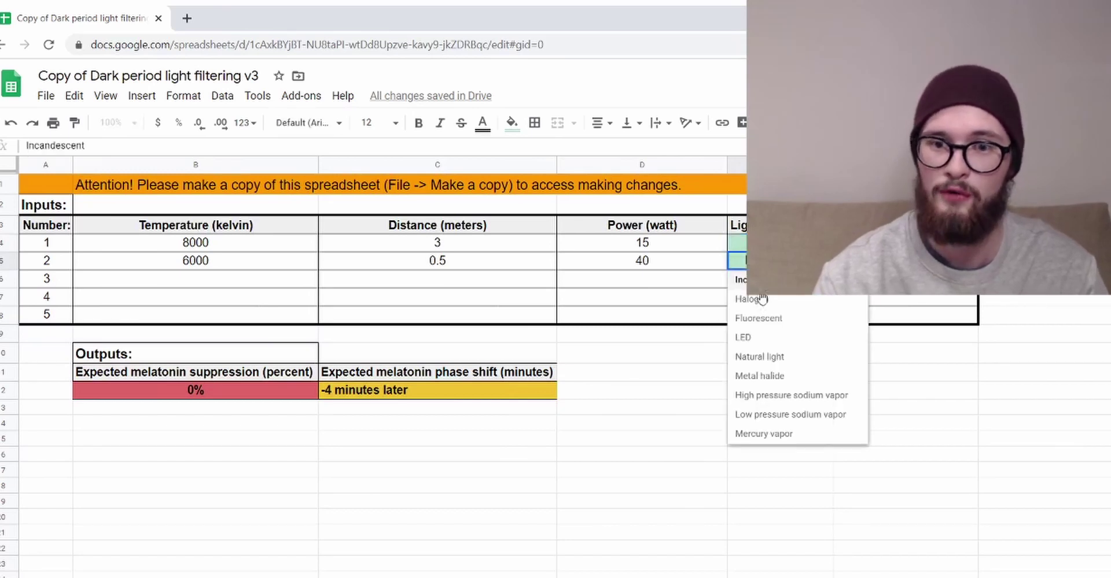
scroll(370, 347, "right", 5)
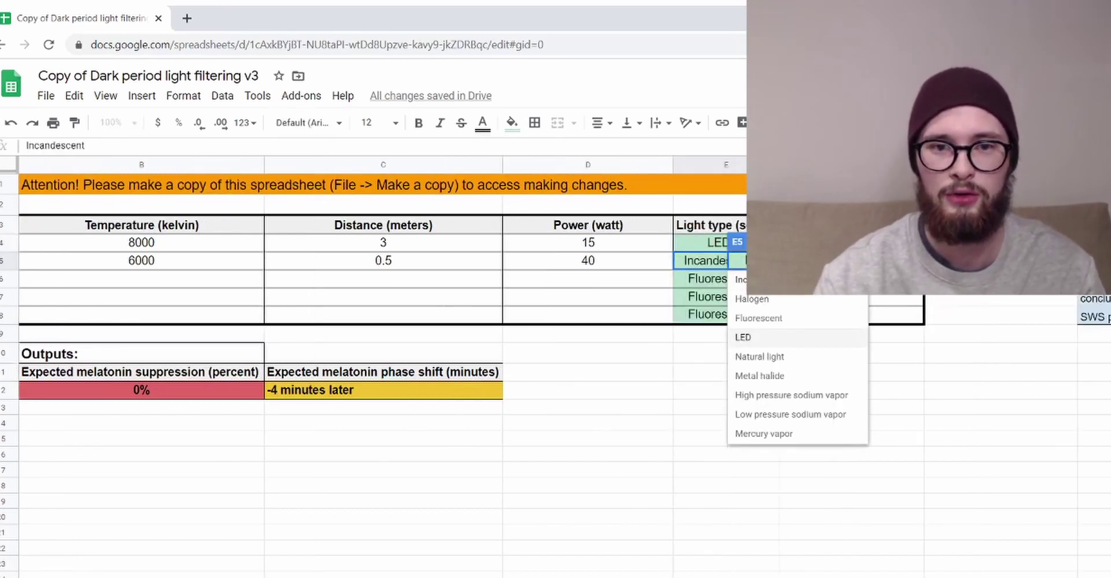
left_click(513, 257)
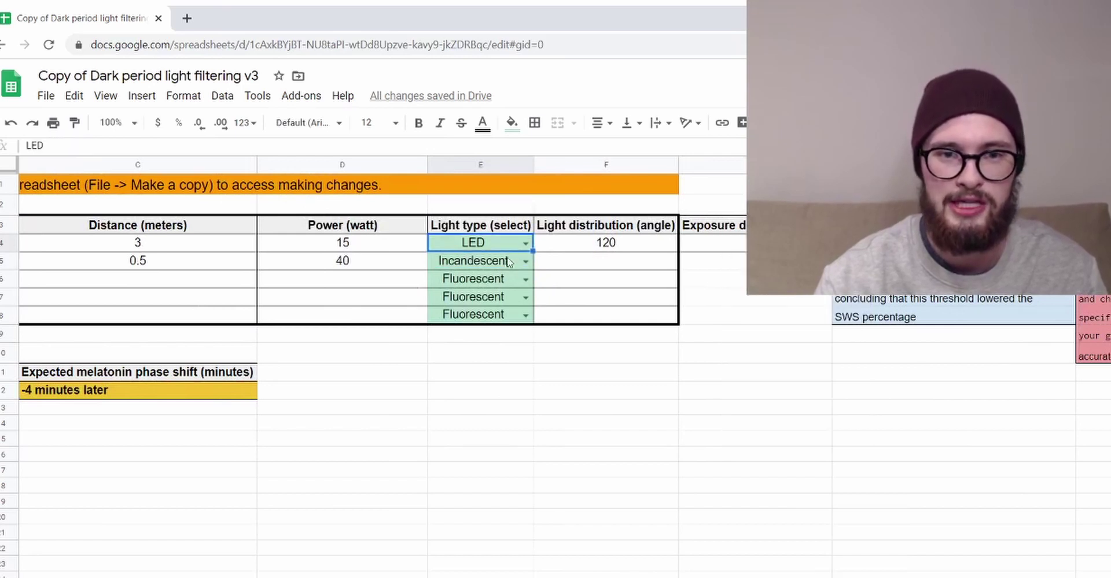
left_click(524, 263)
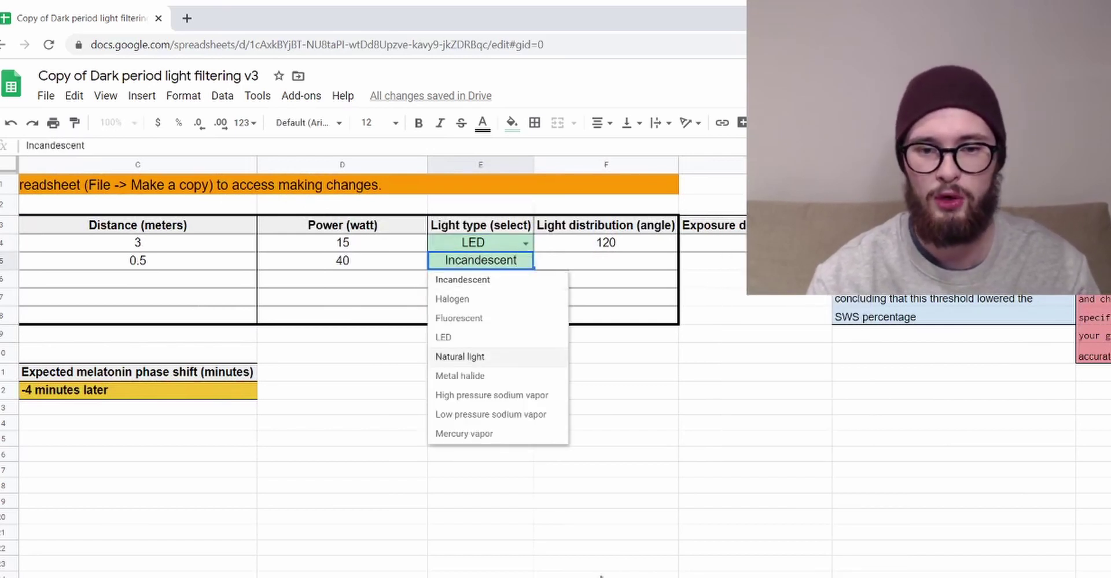
key("Escape")
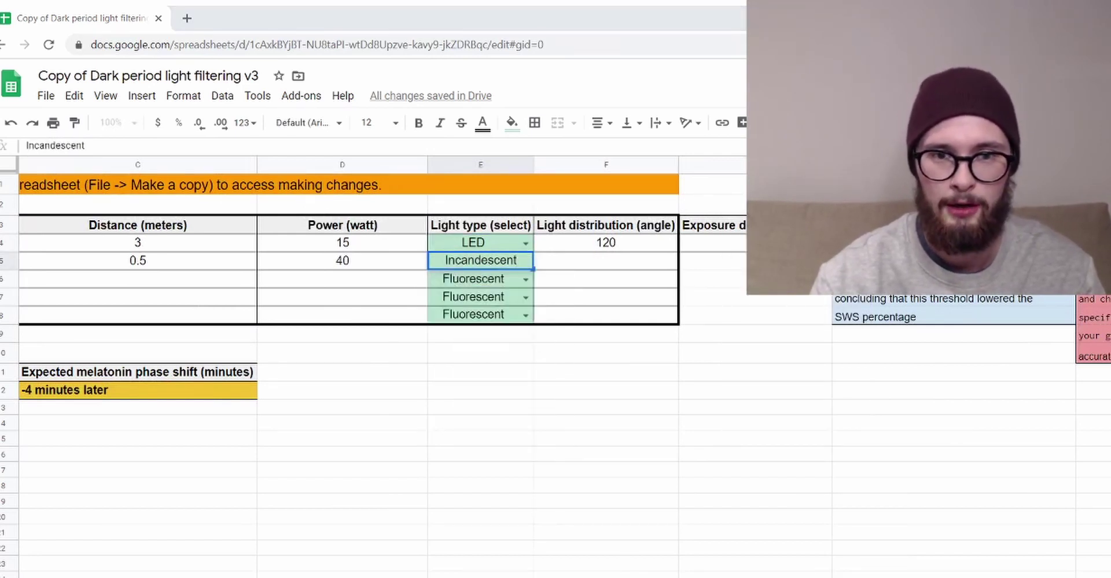
left_click(496, 297)
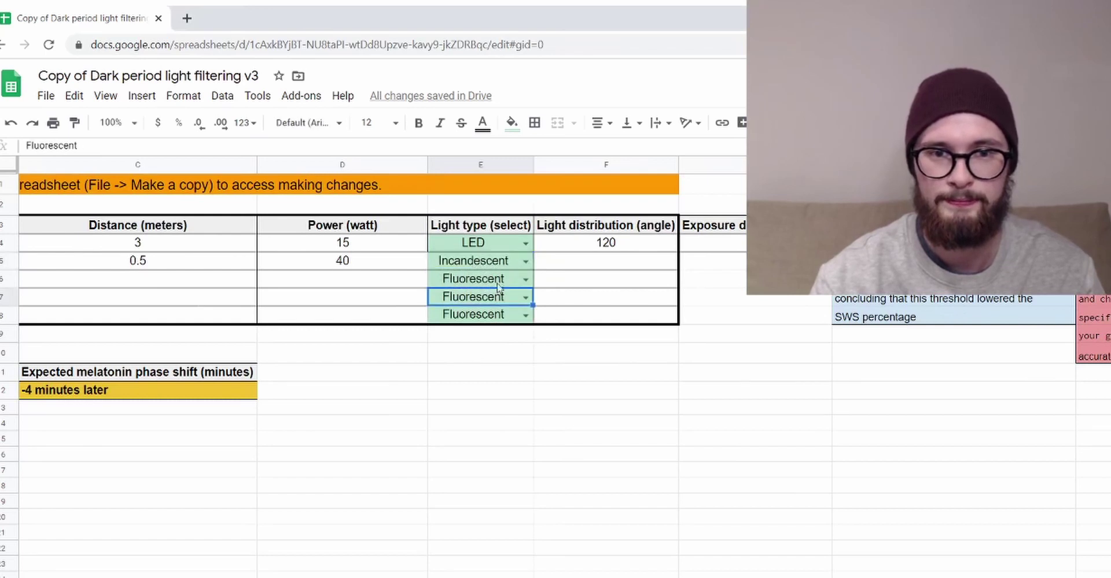
left_click(525, 264)
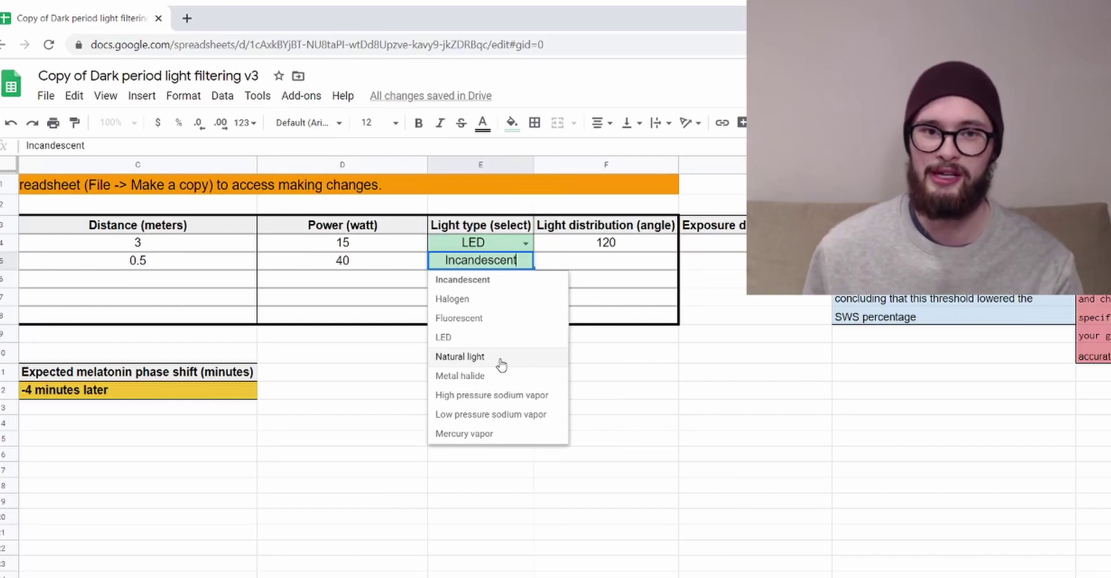
left_click(552, 261)
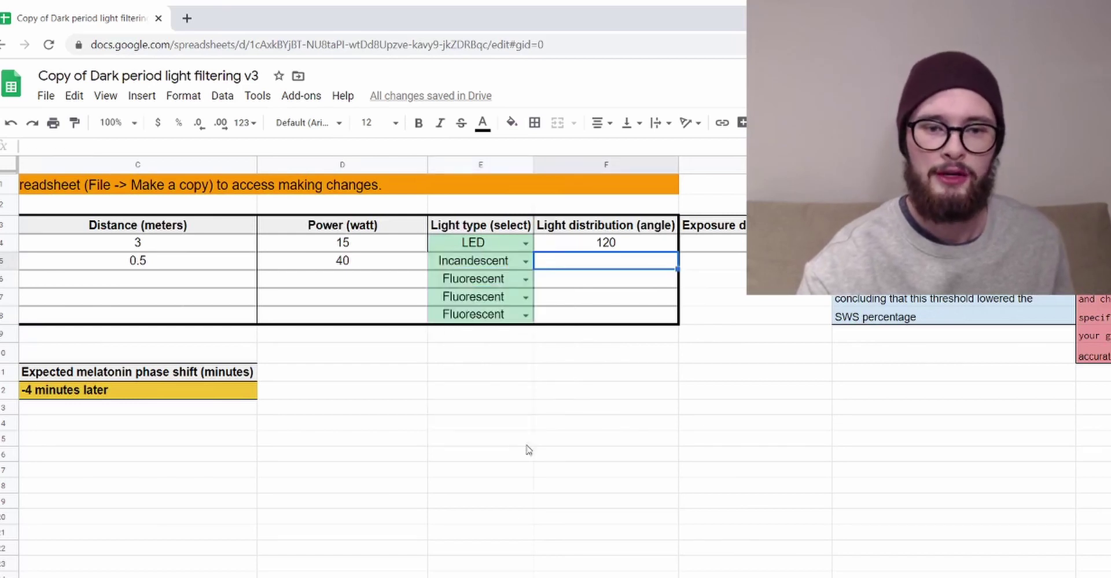
- Set distribution angles to 120 for light 2 and 360 for light 1, and make light 2 LED
scroll(536, 572, "right", 3)
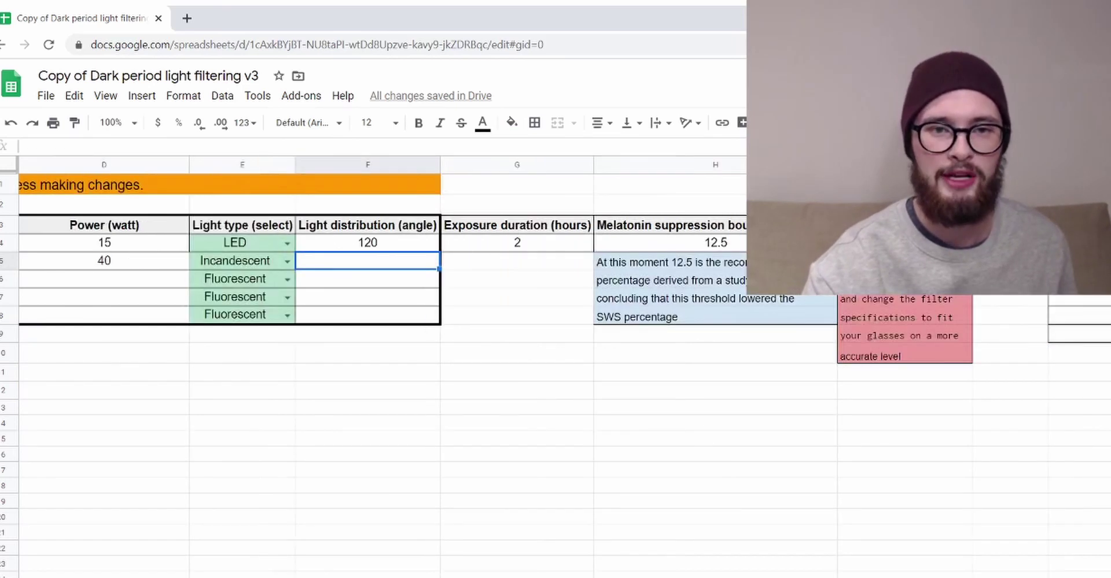
left_click(402, 244)
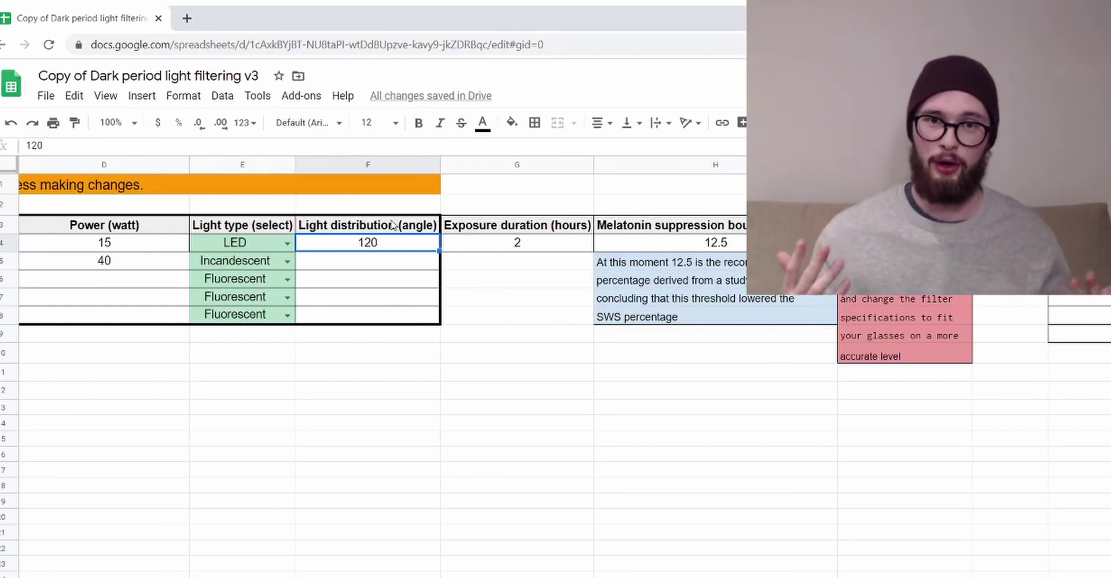
left_click(354, 263)
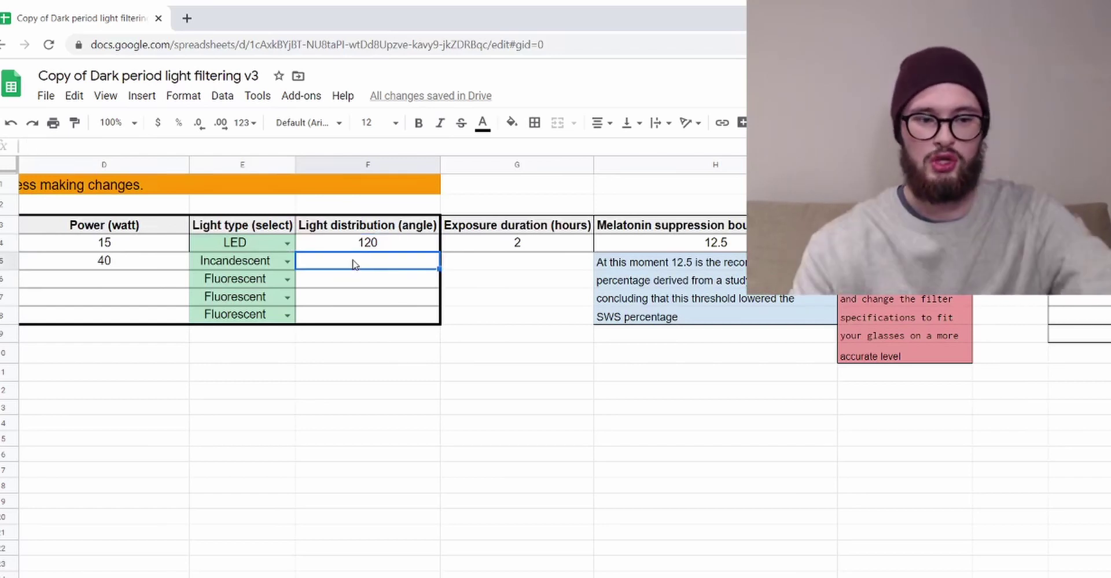
type("120")
key("Return")
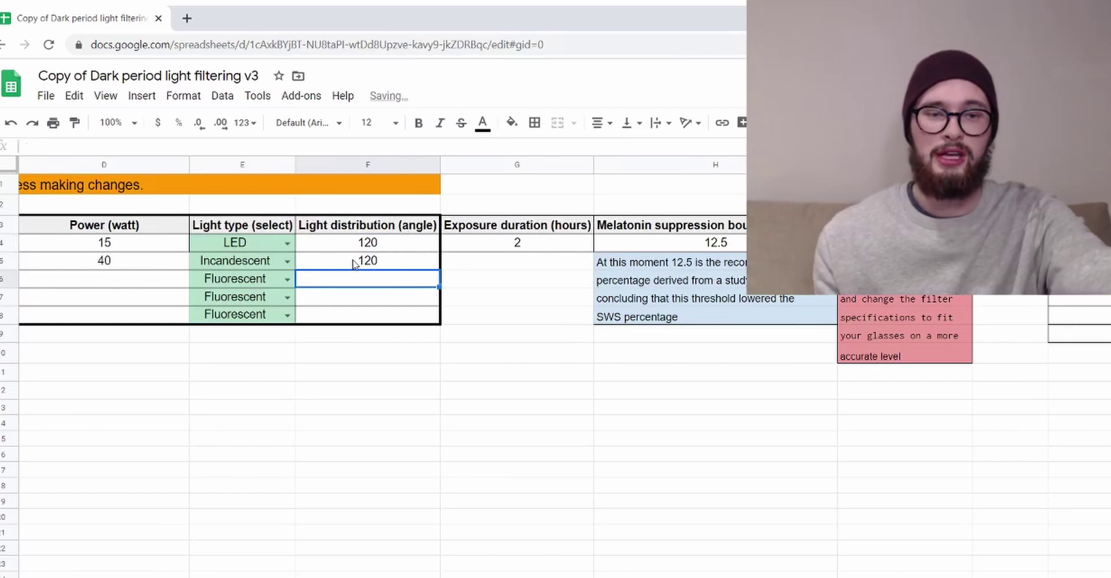
left_click(360, 242)
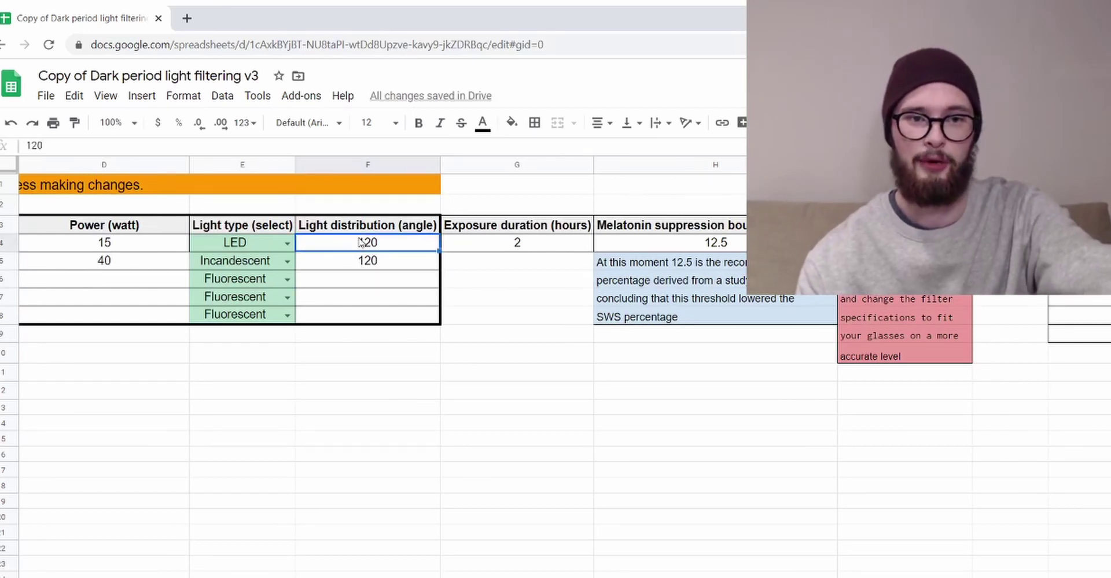
type("360")
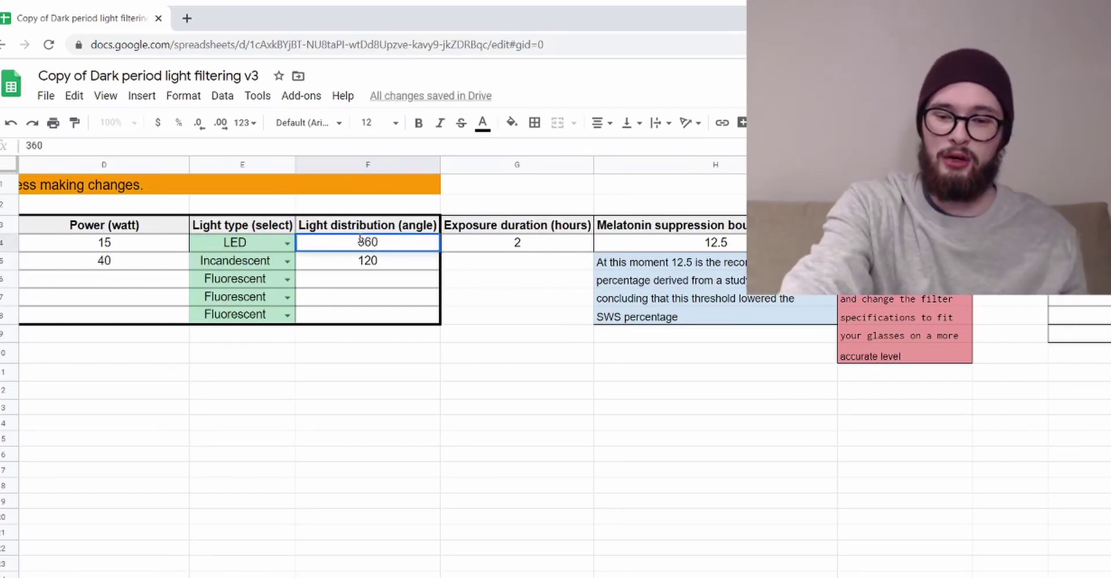
key("Return")
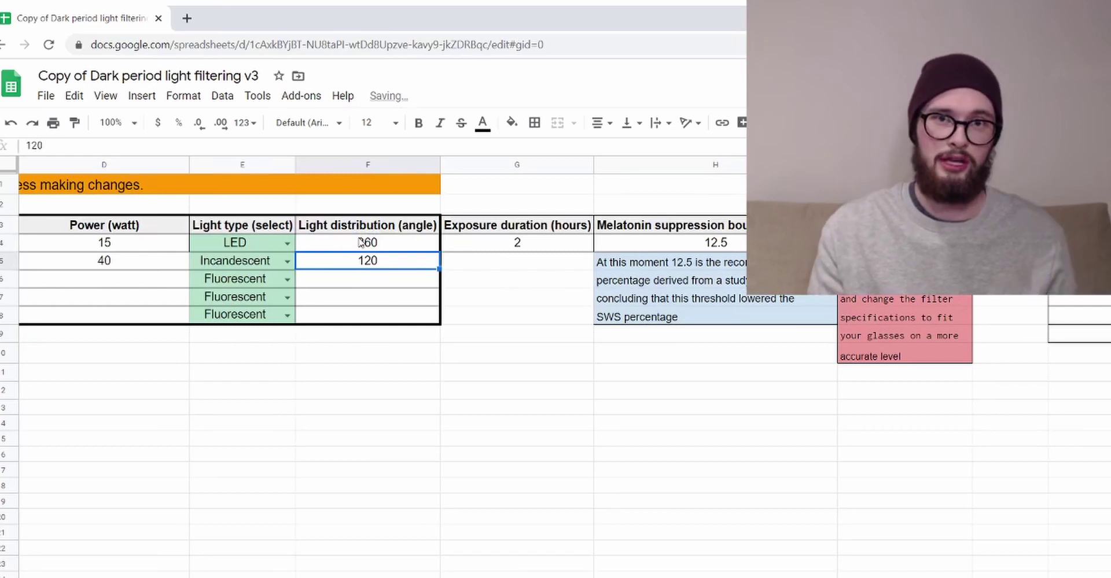
left_click(288, 262)
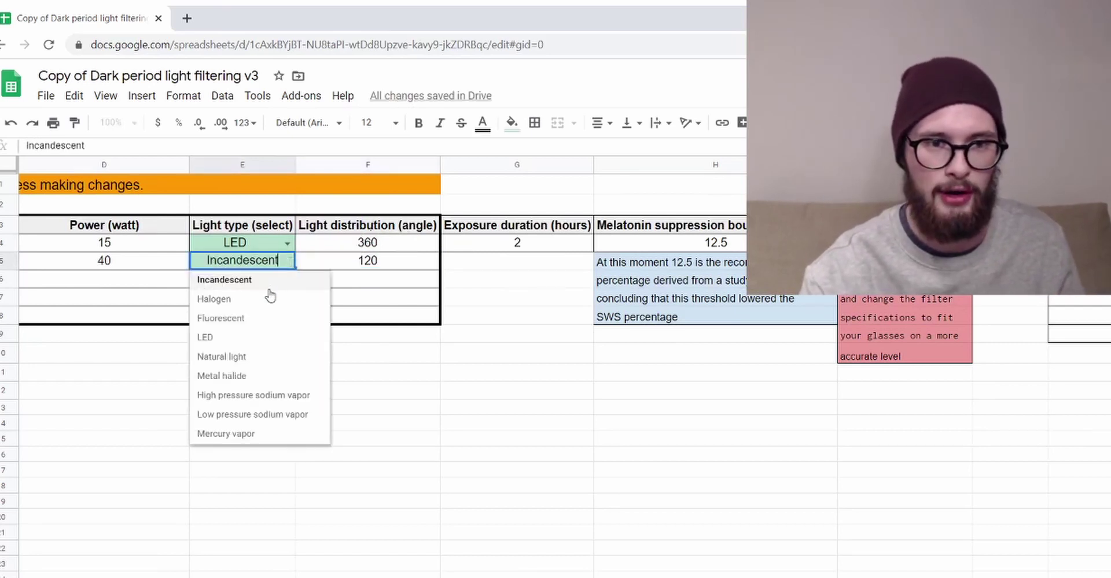
left_click(255, 338)
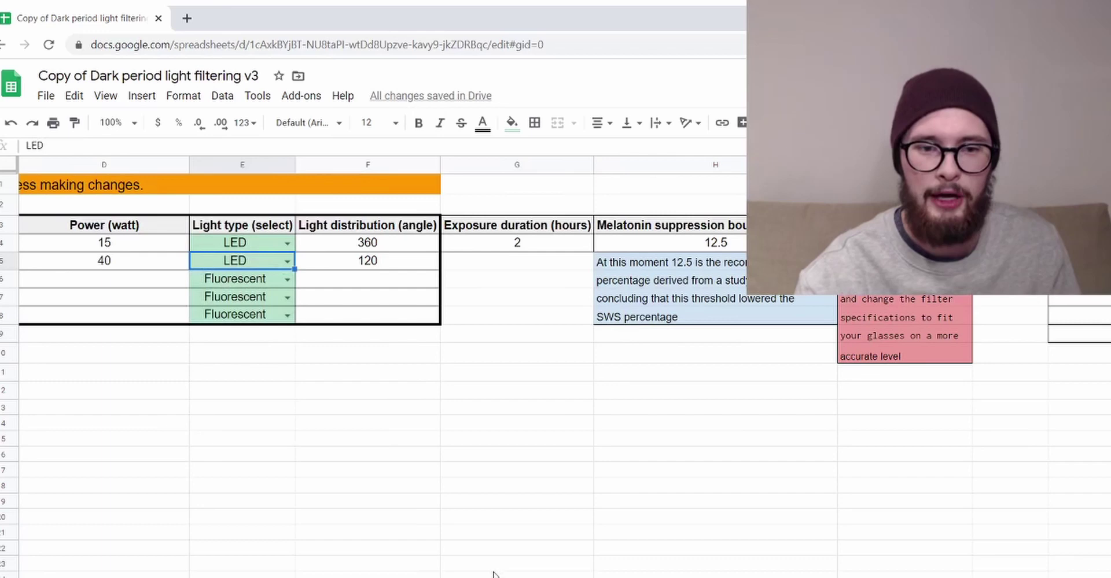
- Set the third light's type to Natural light
scroll(310, 571, "left", 10)
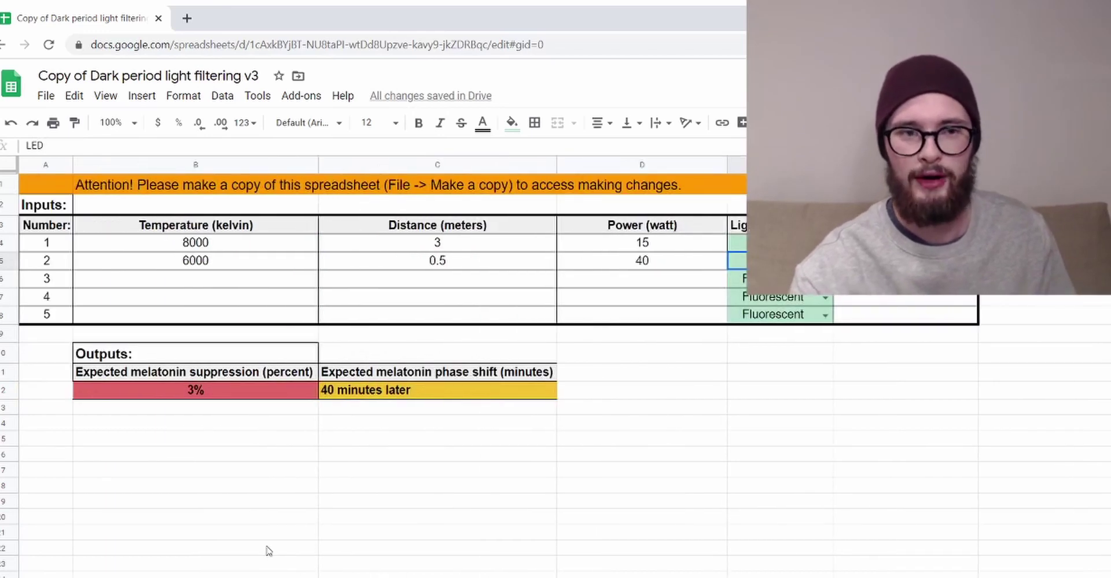
left_click_drag(58, 243, 64, 317)
left_click(229, 319)
left_click(348, 302)
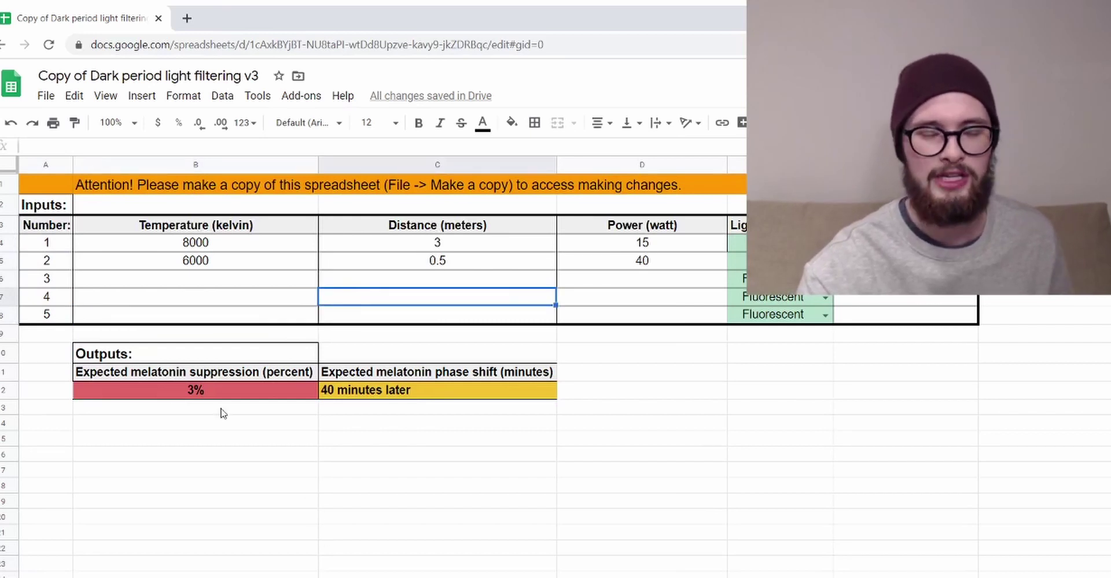
left_click(178, 280)
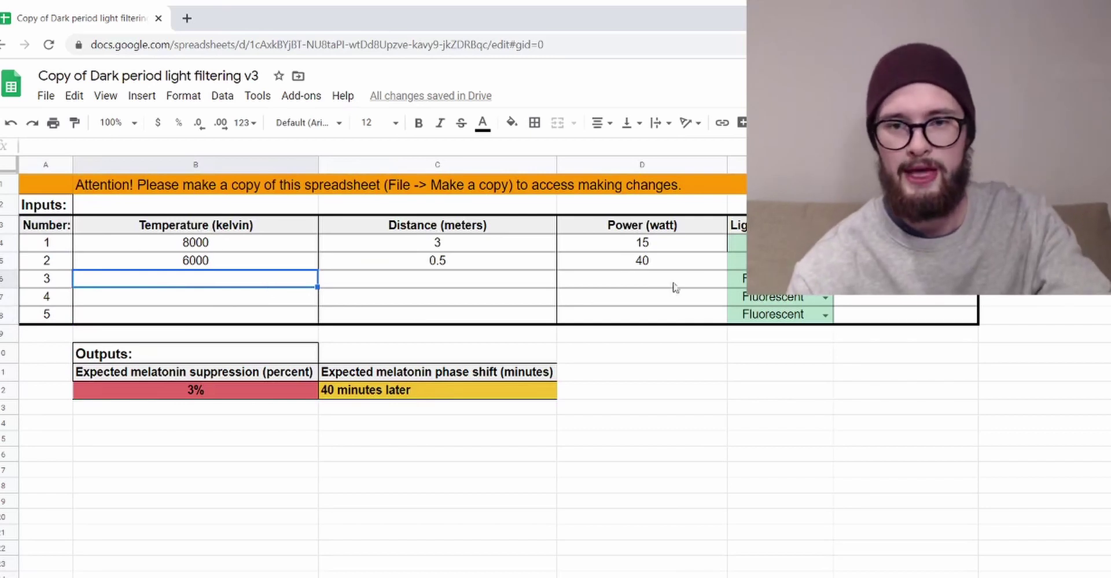
left_click(825, 279)
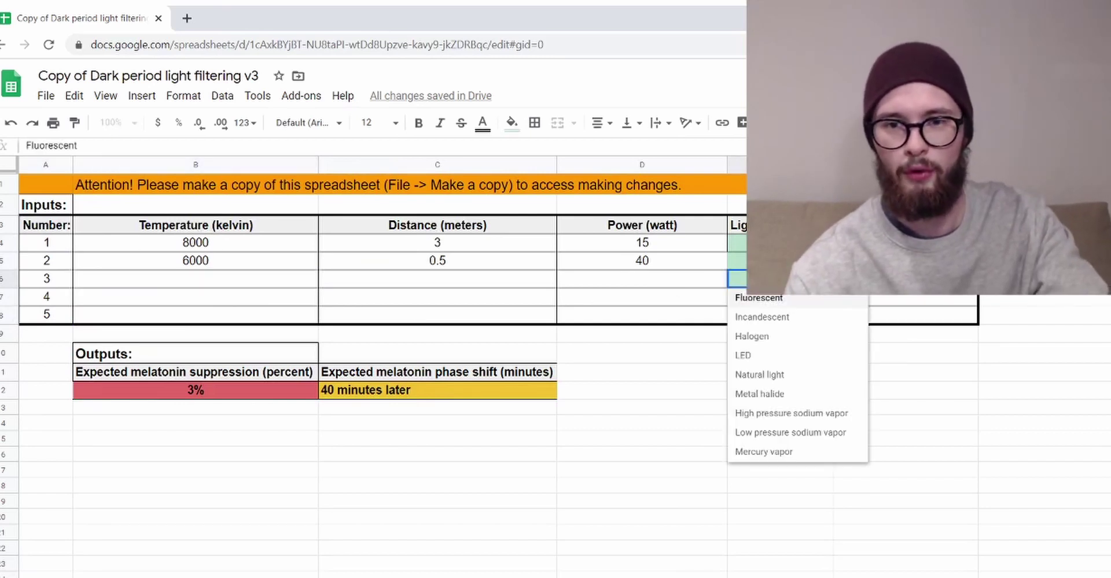
left_click(775, 375)
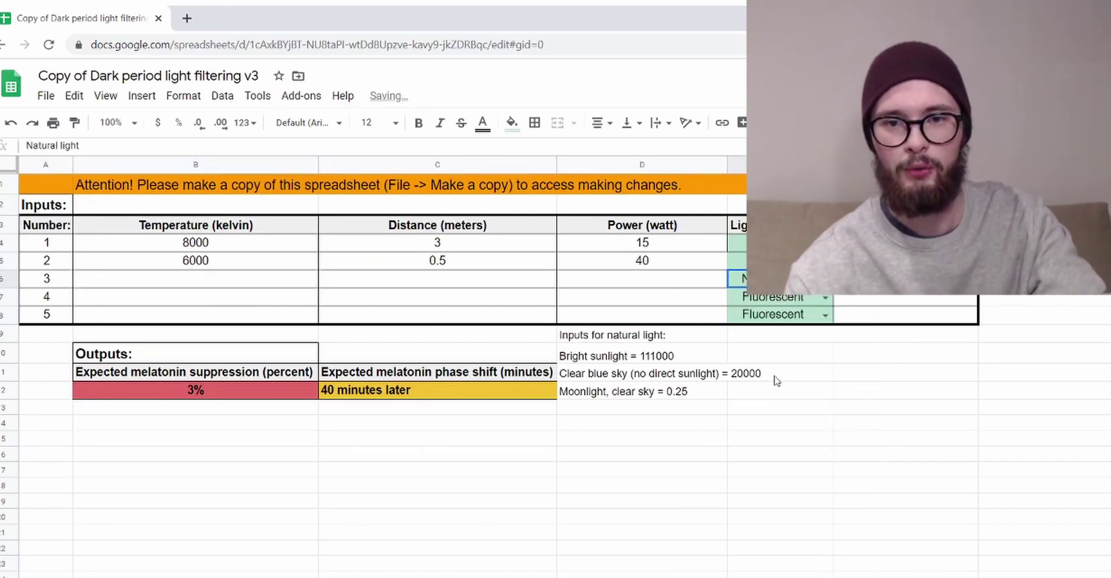
- Enter 20000 as the third light's power
left_click(651, 281)
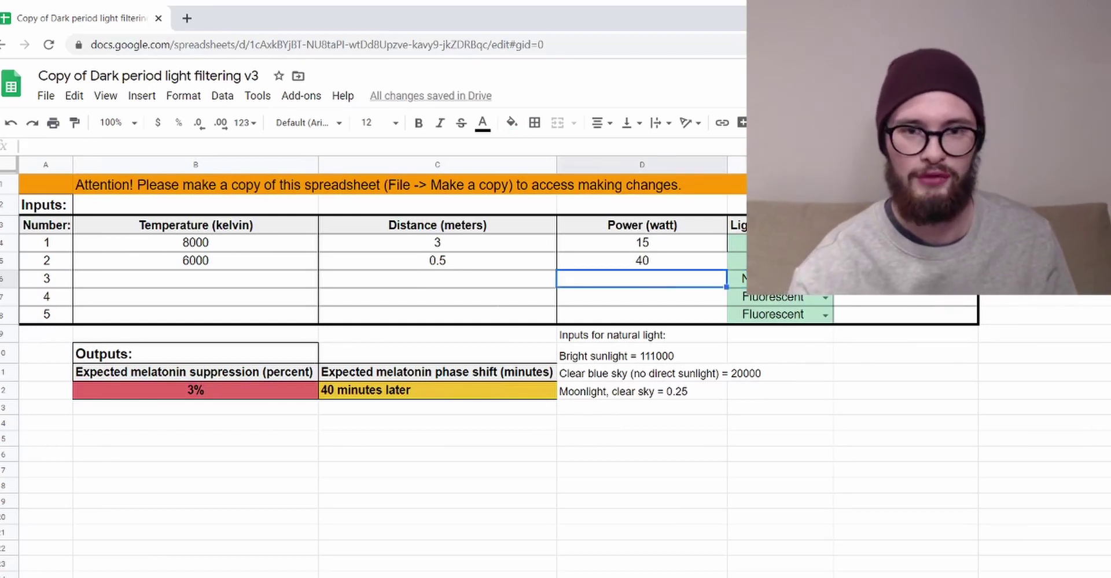
scroll(547, 367, "right", 1)
scroll(517, 569, "right", 1)
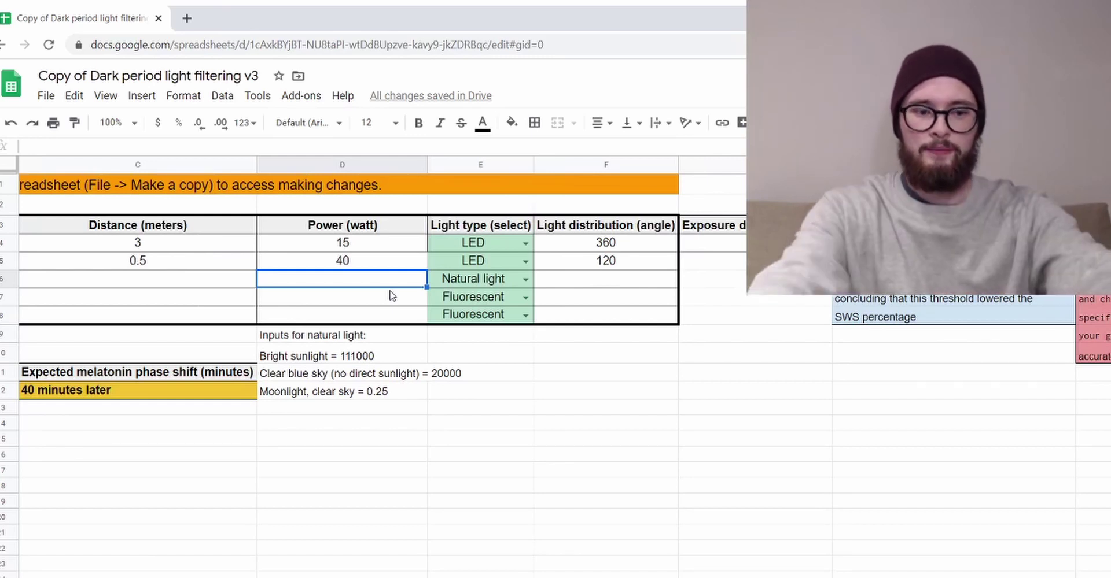
type("20000")
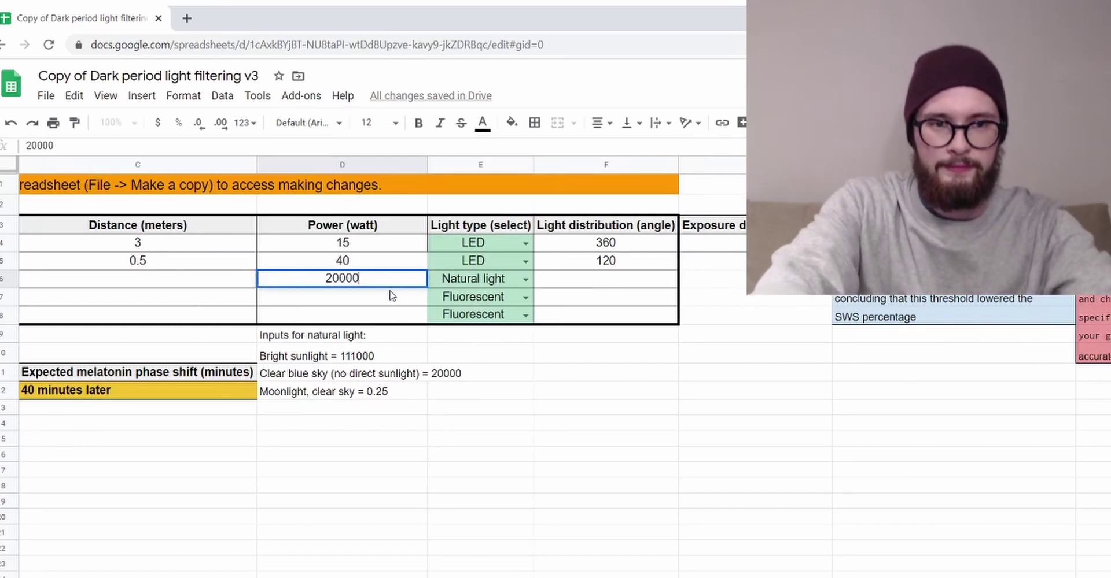
key("Return")
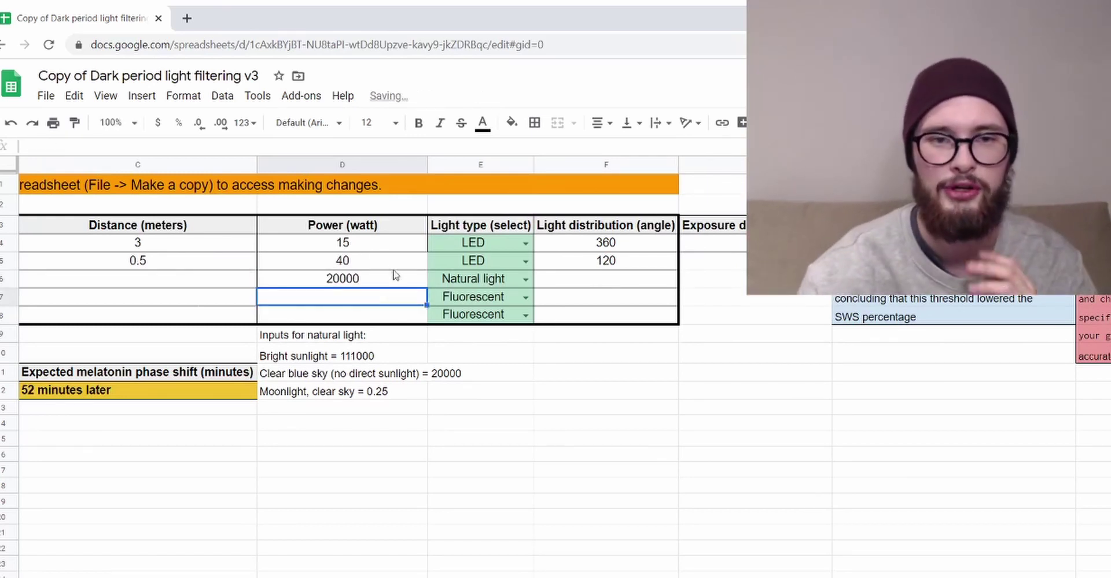
left_click(393, 283)
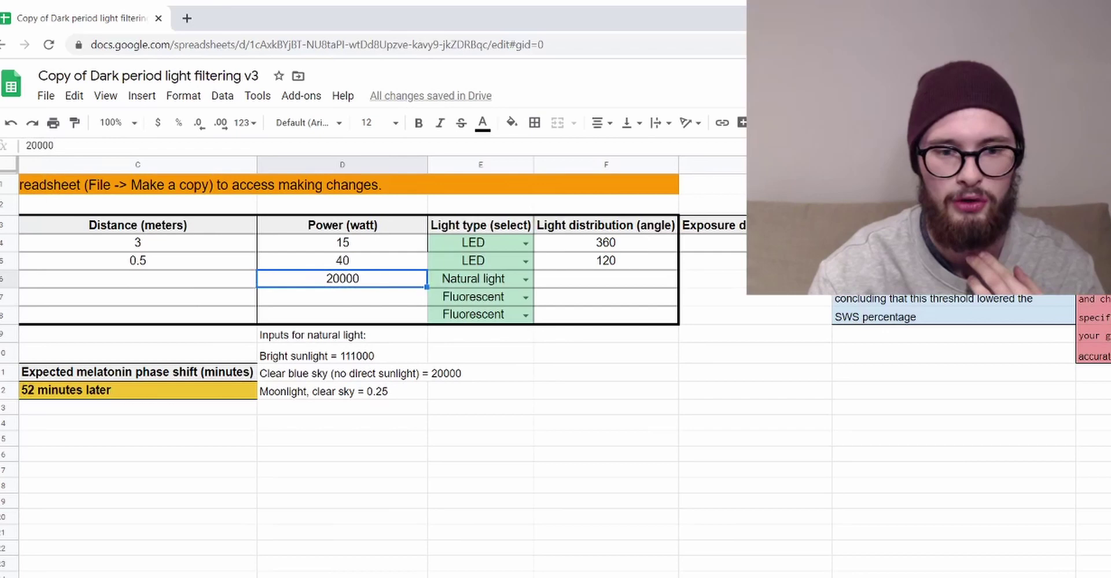
- Enter 3000 kelvin as the third light's temperature
scroll(889, 300, "left", 5)
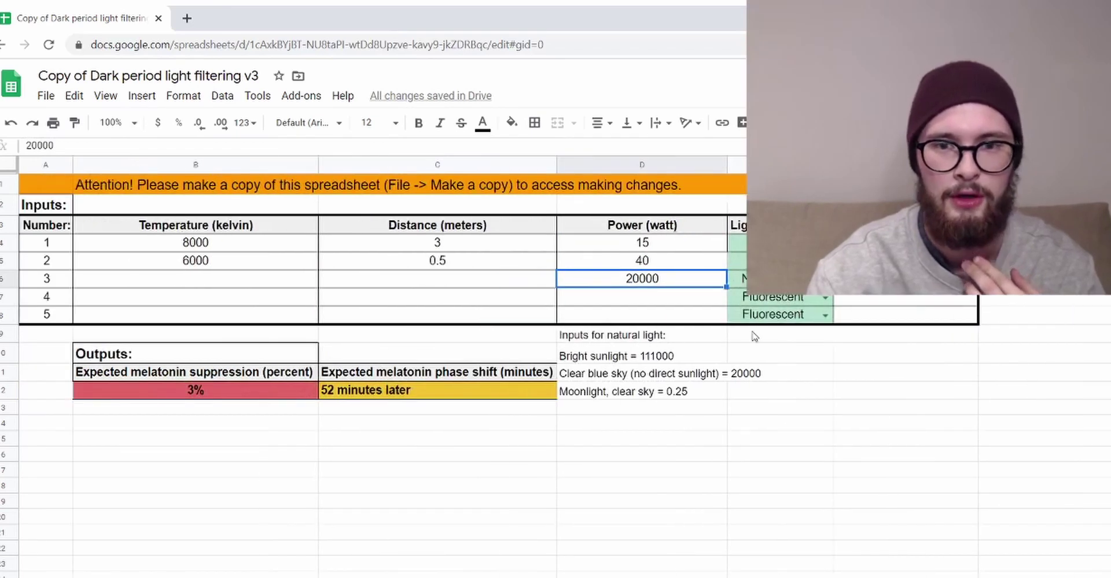
scroll(399, 561, "right", 2)
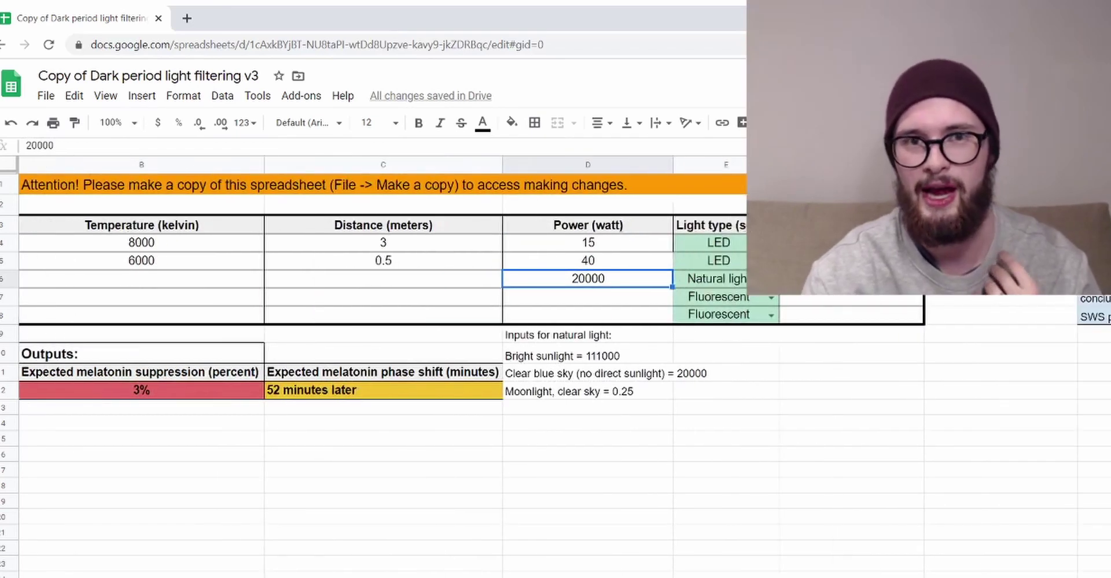
scroll(385, 576, "left", 2)
left_click(264, 284)
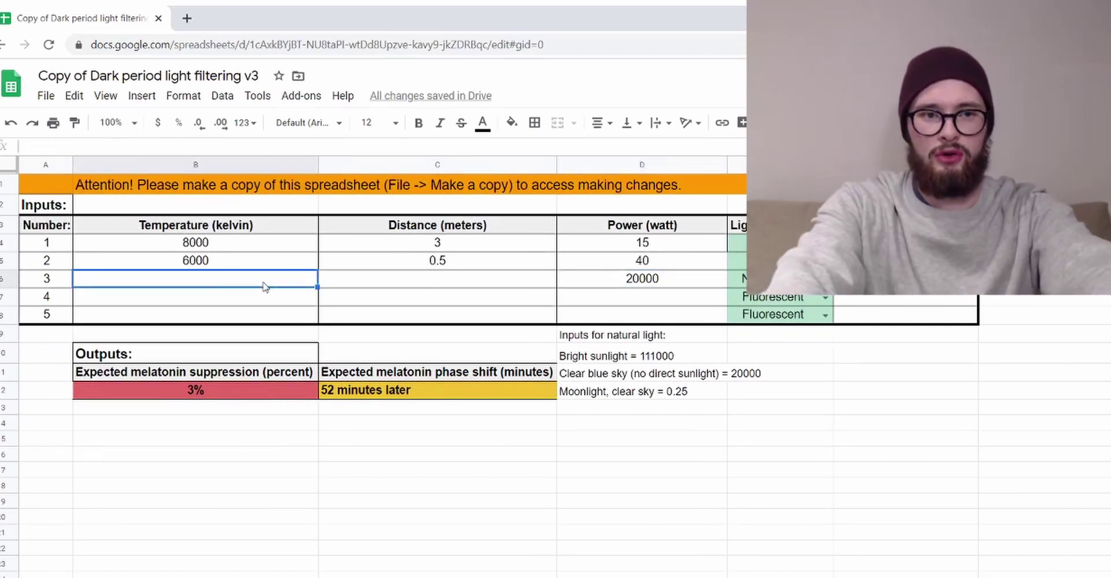
type("3000")
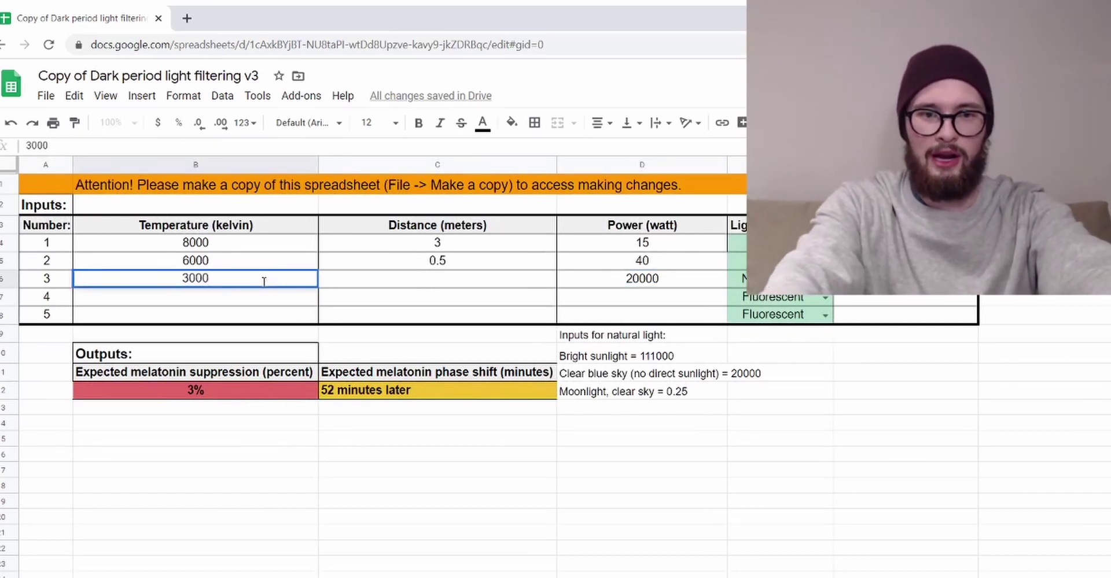
key("Return")
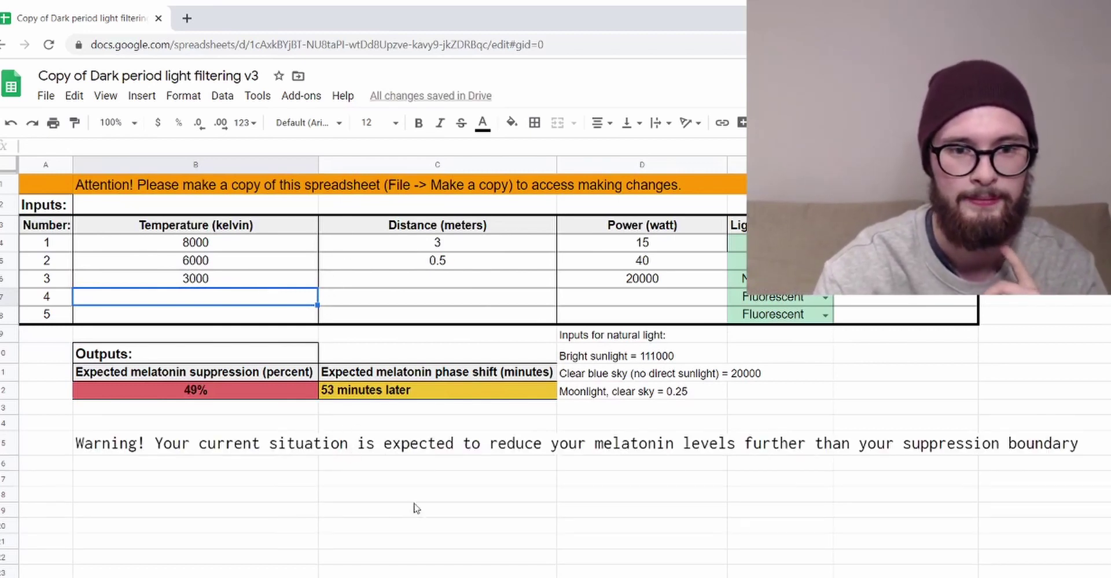
- Replace light 3's 20000 power in D6 with 10 watts
scroll(547, 367, "right", 1)
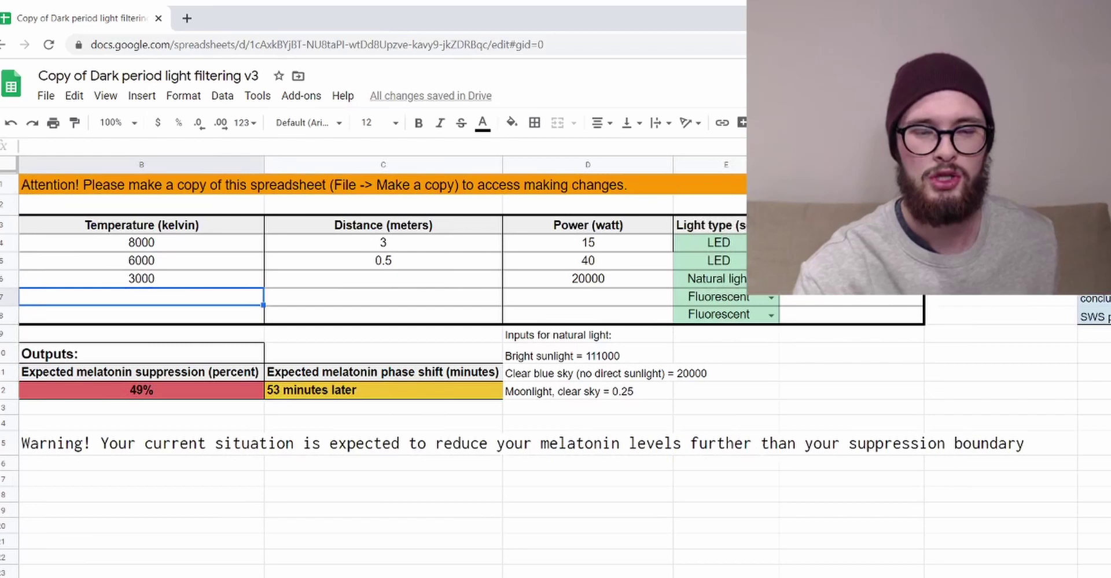
scroll(382, 347, "right", 8)
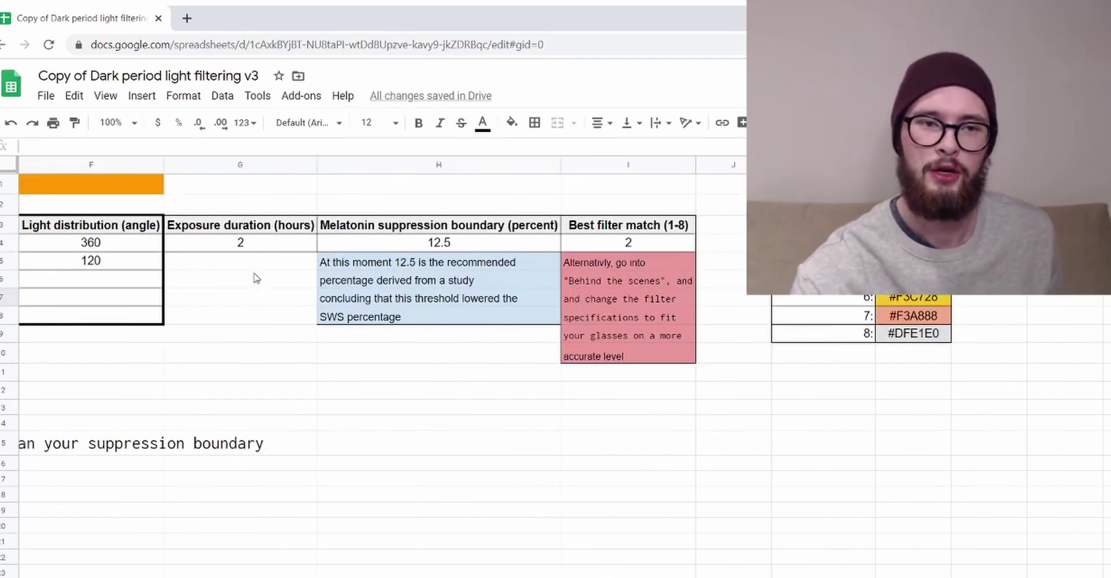
left_click(255, 245)
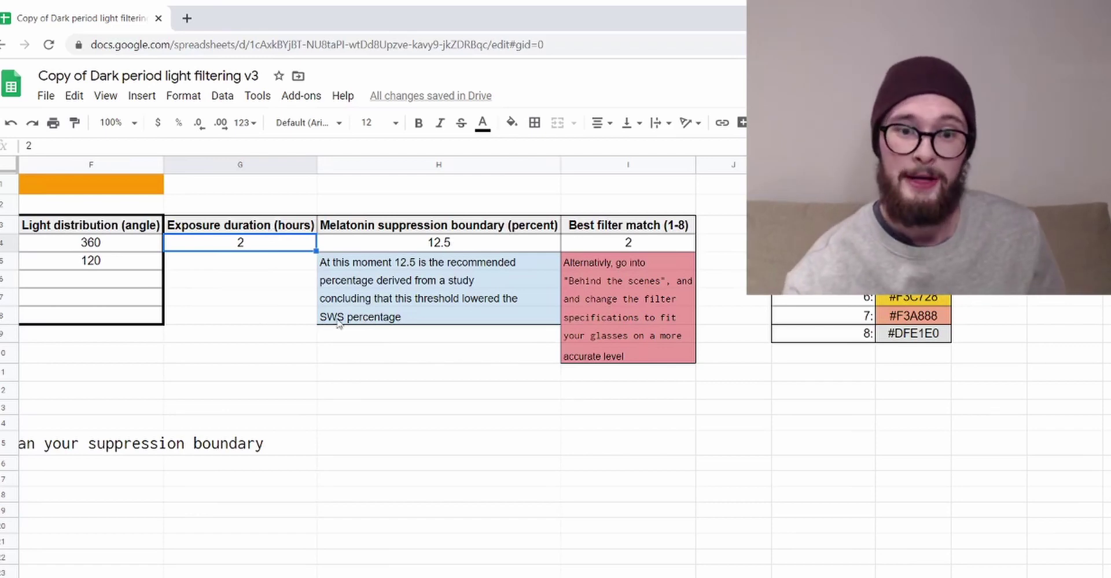
scroll(311, 429, "left", 10)
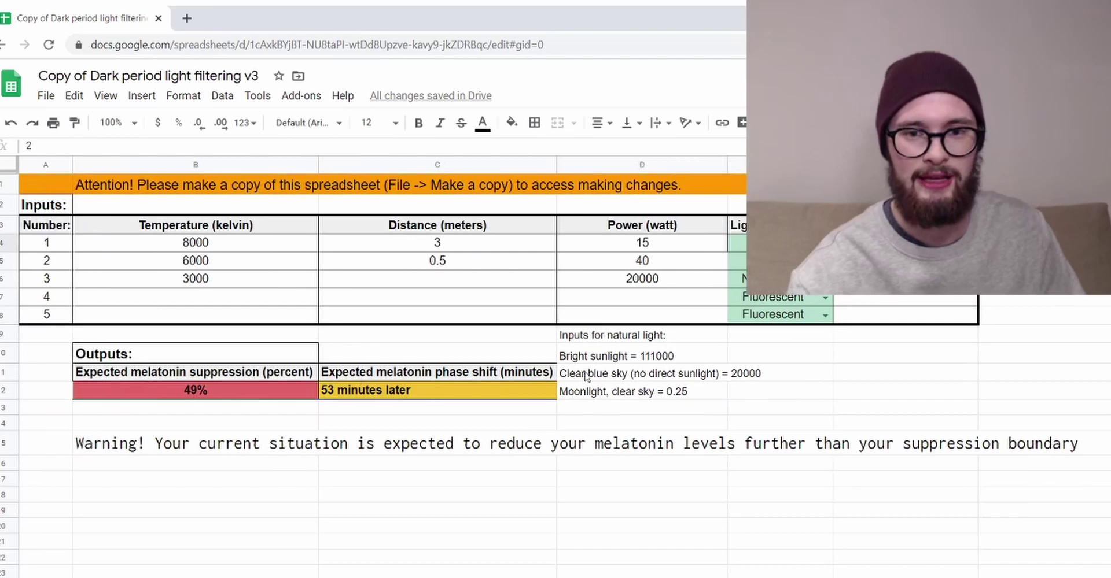
scroll(365, 327, "right", 5)
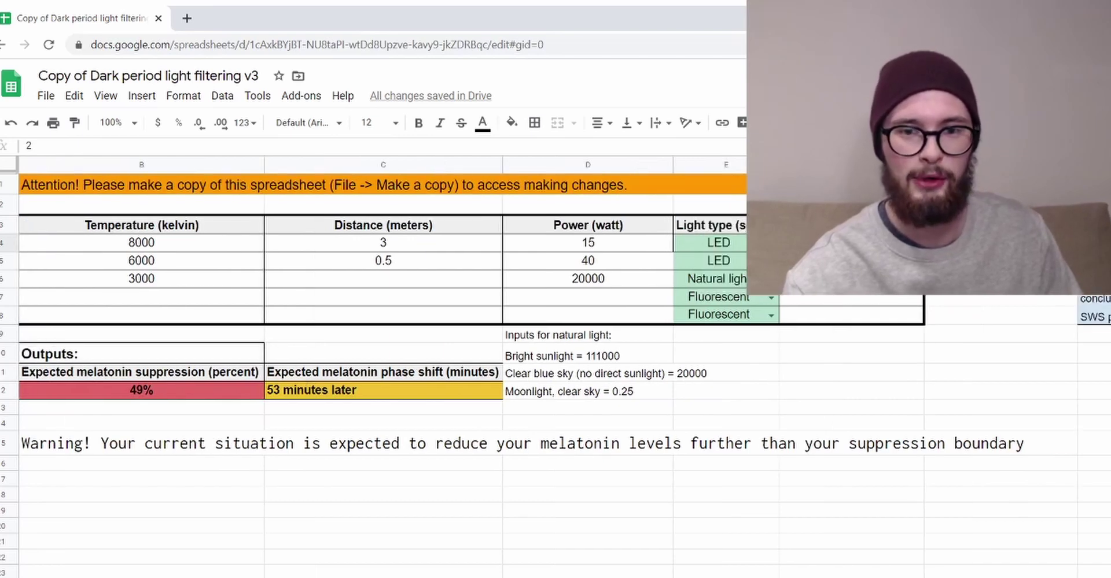
left_click(341, 280)
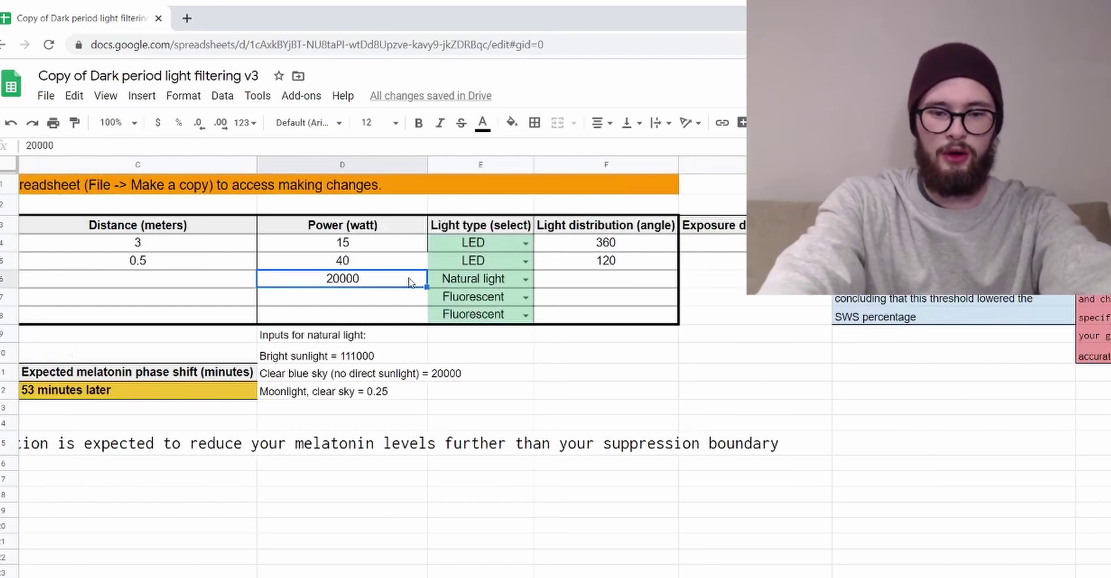
type("10")
key("Return")
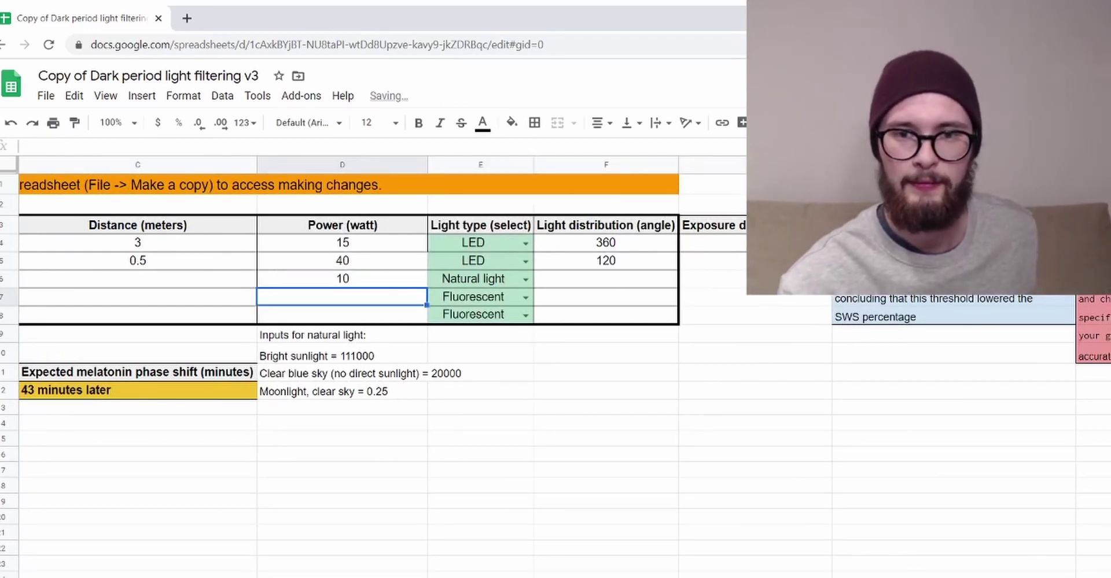
scroll(595, 570, "right", 9)
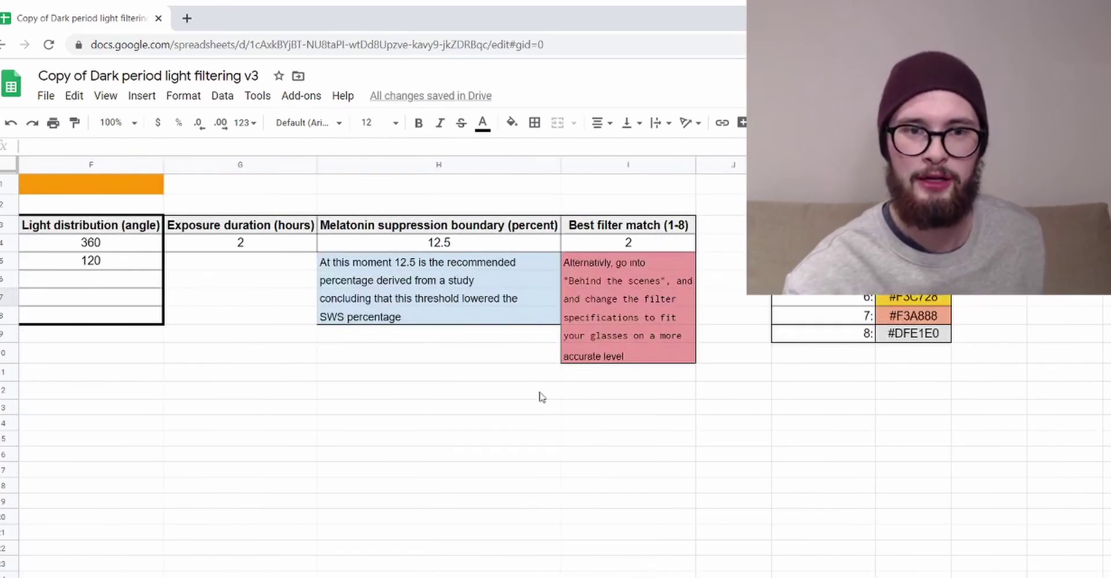
left_click(460, 232)
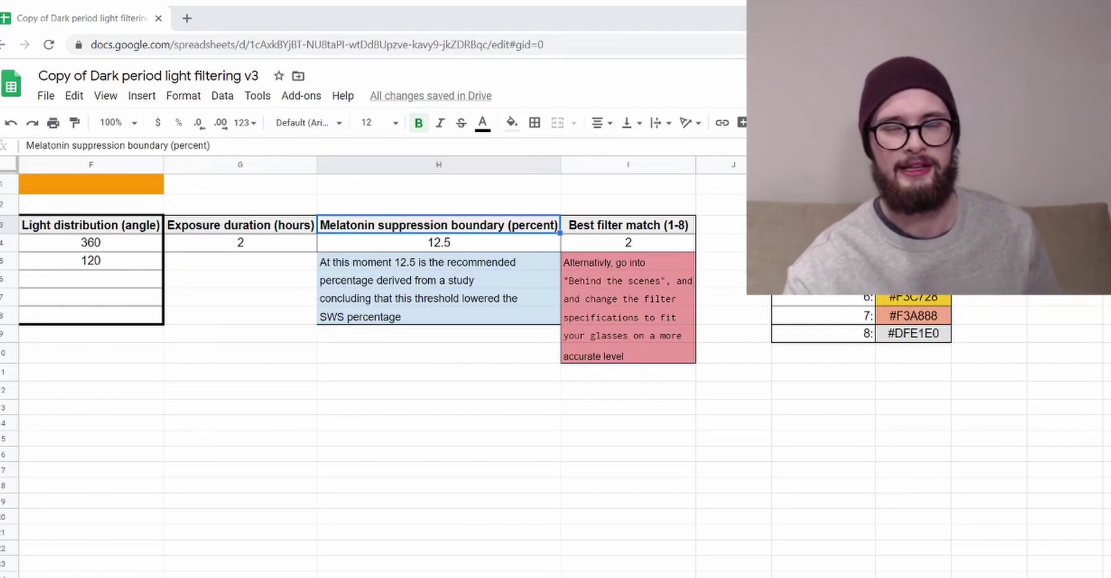
scroll(382, 359, "right", 5)
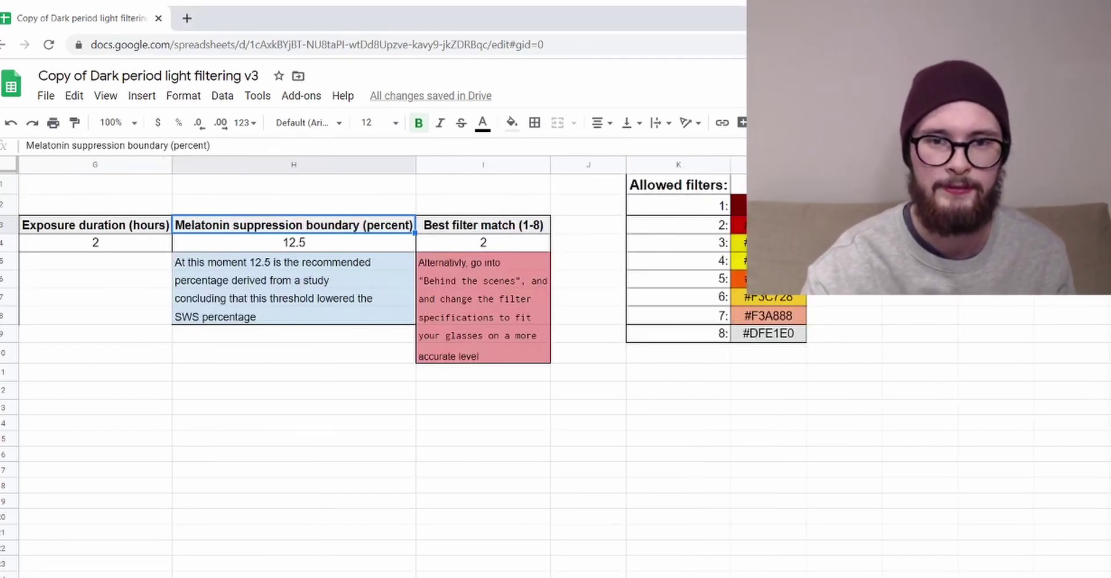
scroll(435, 433, "right", 3)
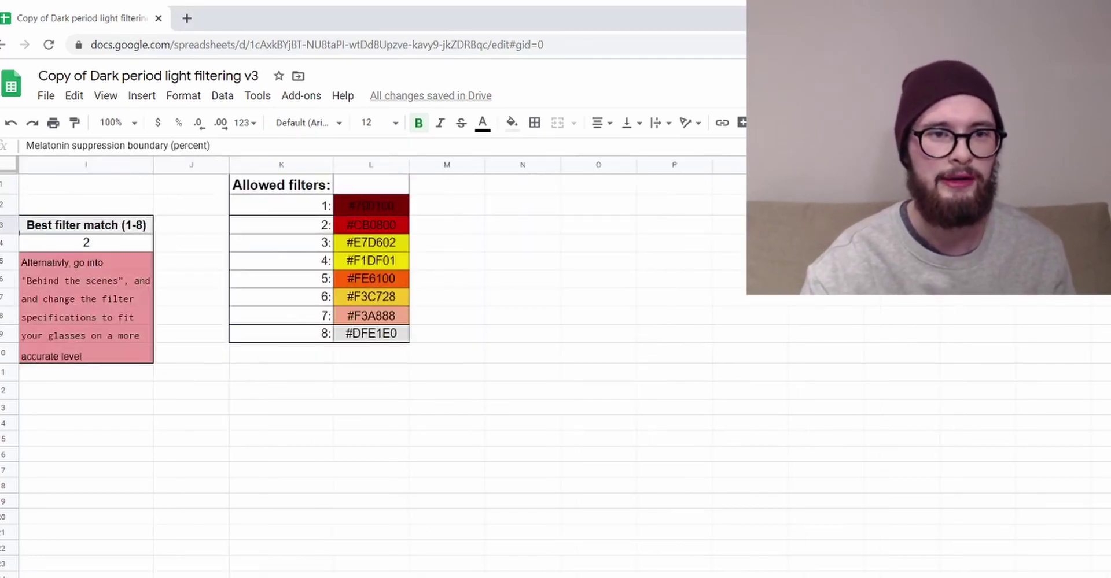
left_click(105, 240)
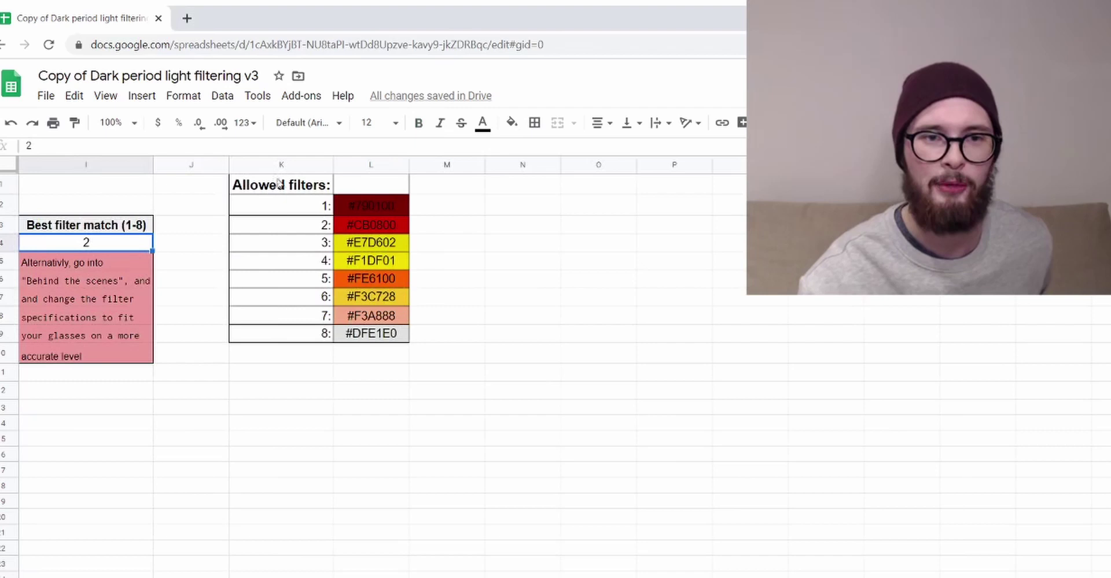
left_click(310, 205)
left_click_drag(307, 208, 324, 335)
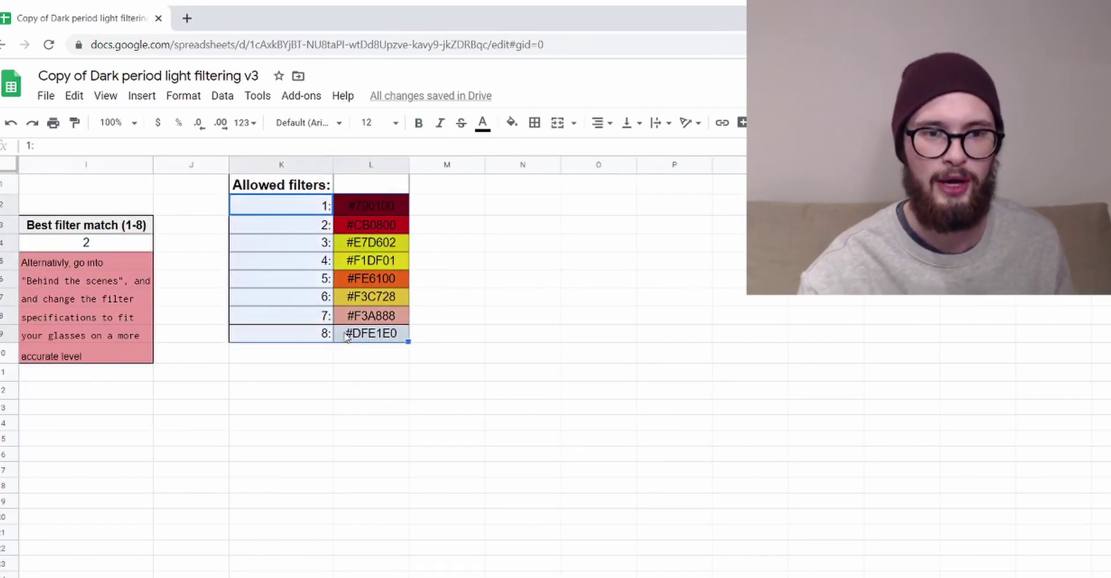
left_click(298, 205)
left_click(248, 189)
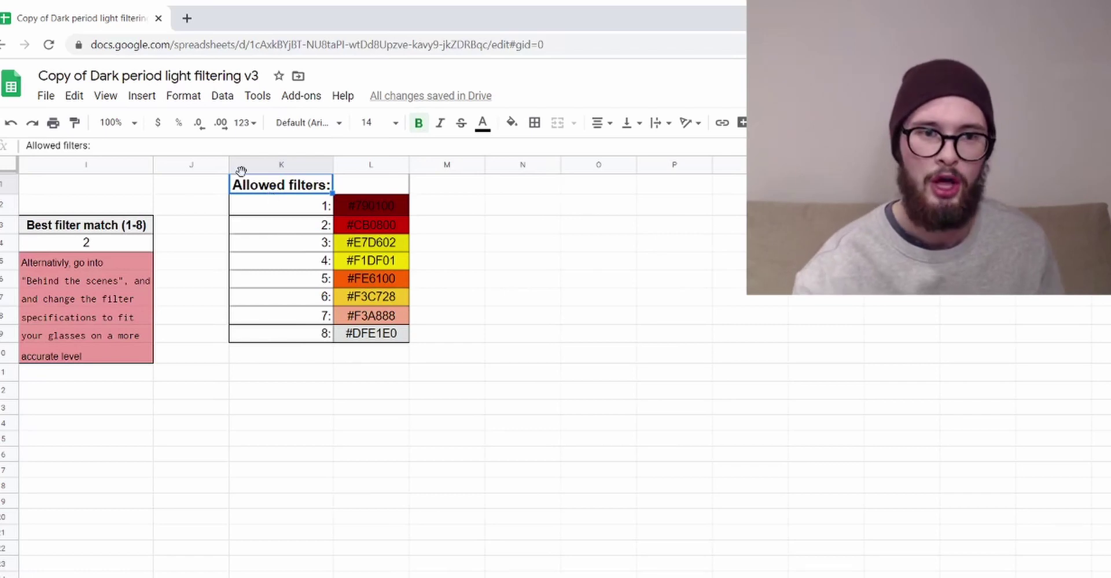
left_click(137, 244)
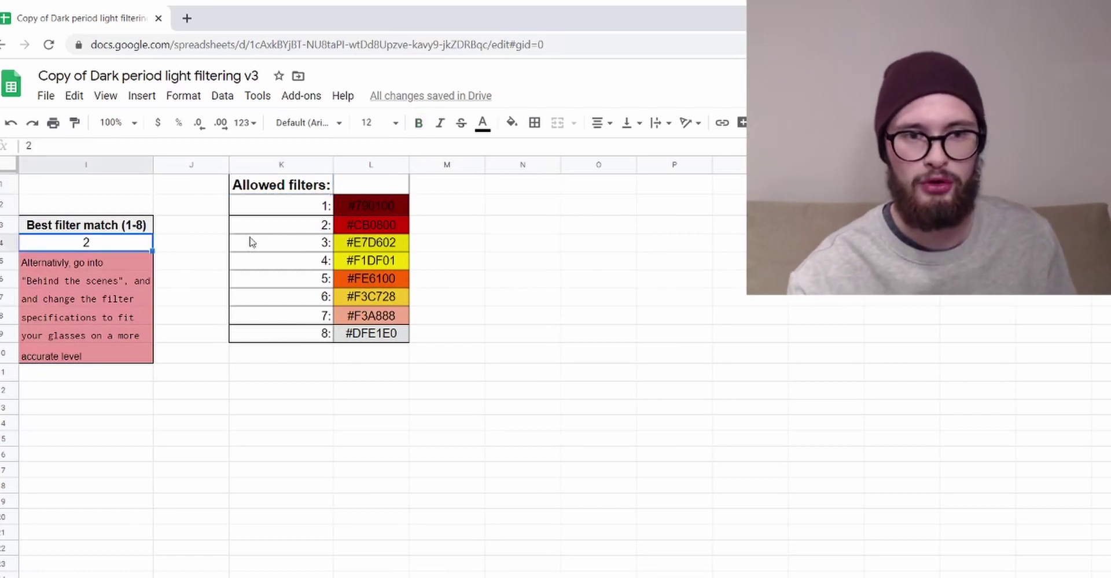
left_click(340, 225)
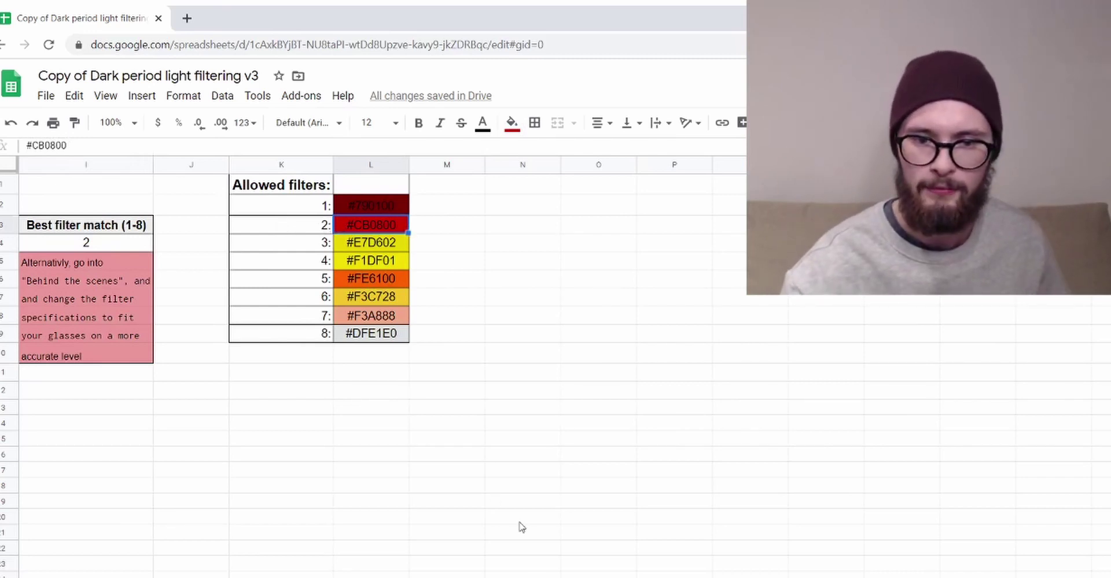
left_click_drag(300, 204, 386, 338)
left_click(299, 211)
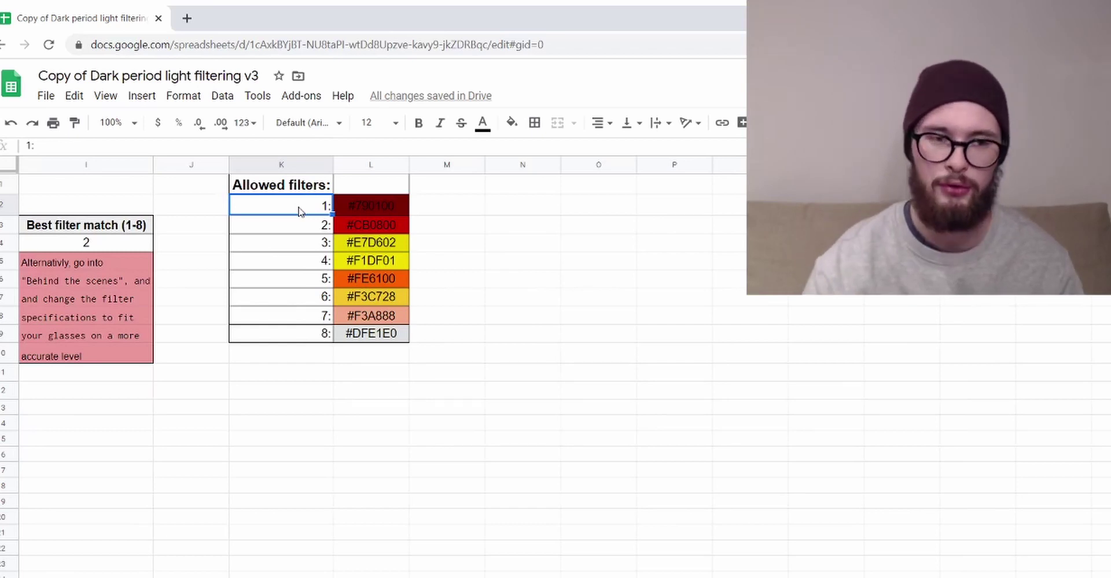
left_click(128, 247)
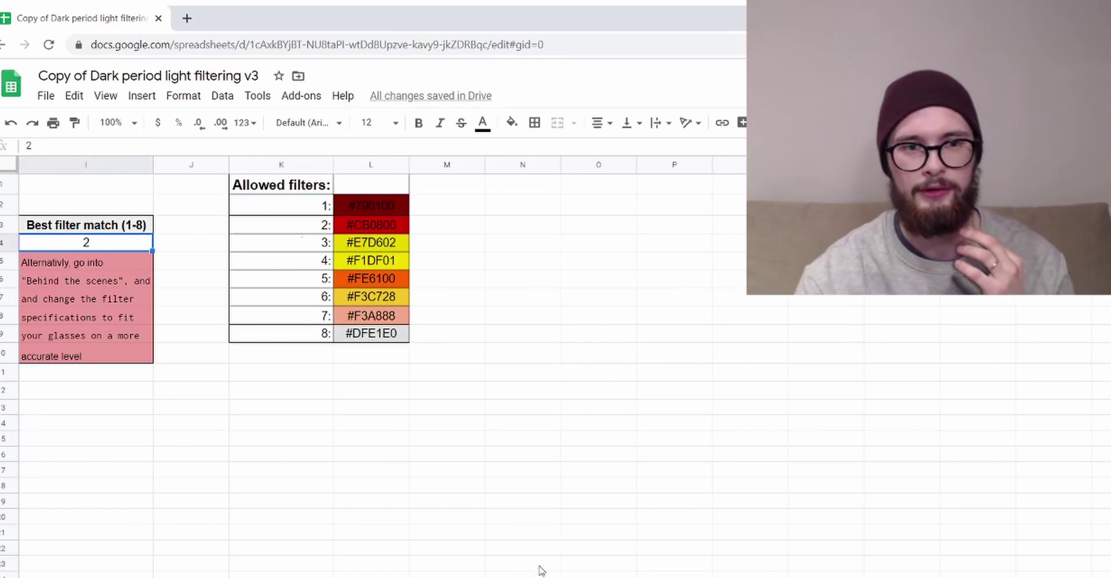
left_click(358, 228)
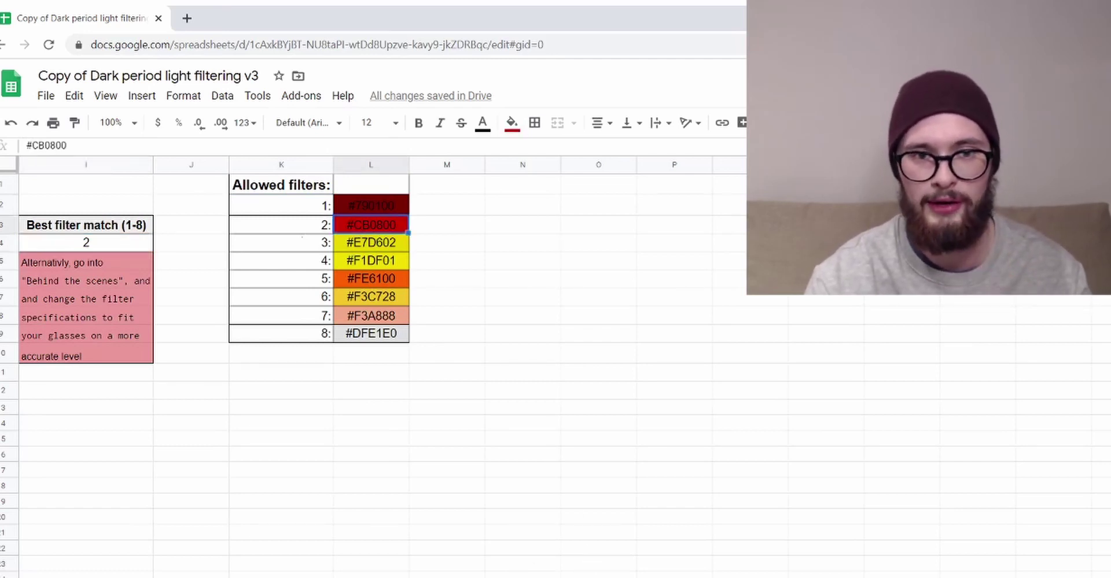
scroll(166, 571, "left", 10)
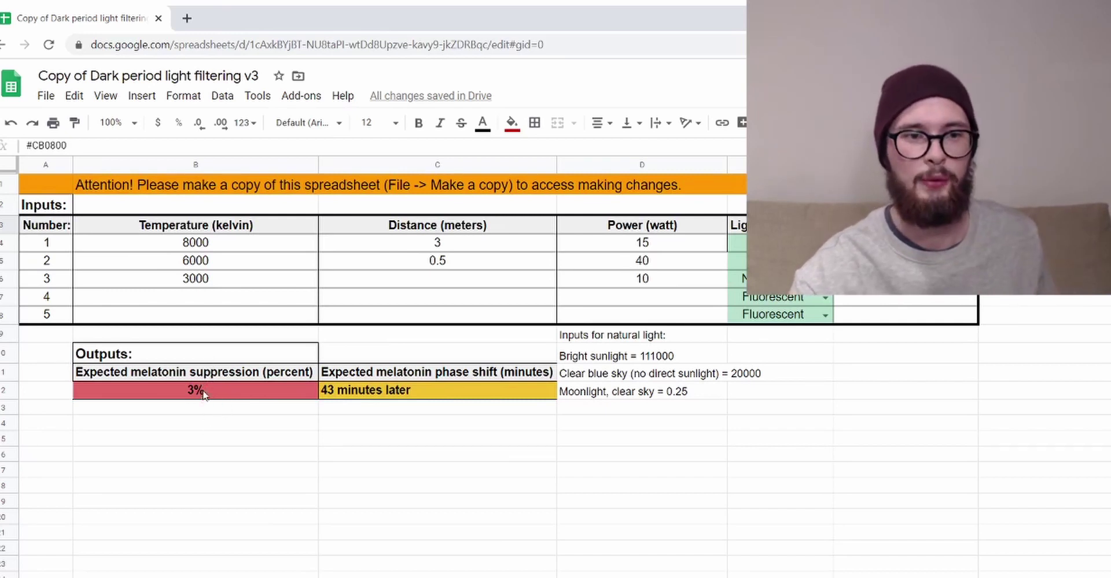
left_click(140, 373)
left_click(176, 392)
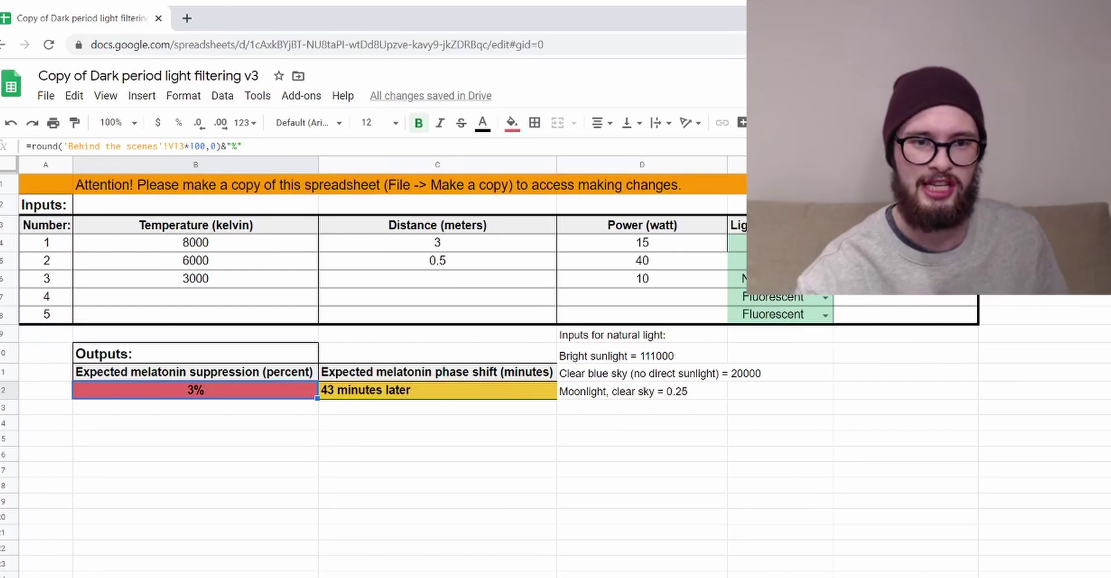
- Change the best filter match in I4 from 2 to 5, the #FE6100 orange filter
scroll(556, 365, "right", 10)
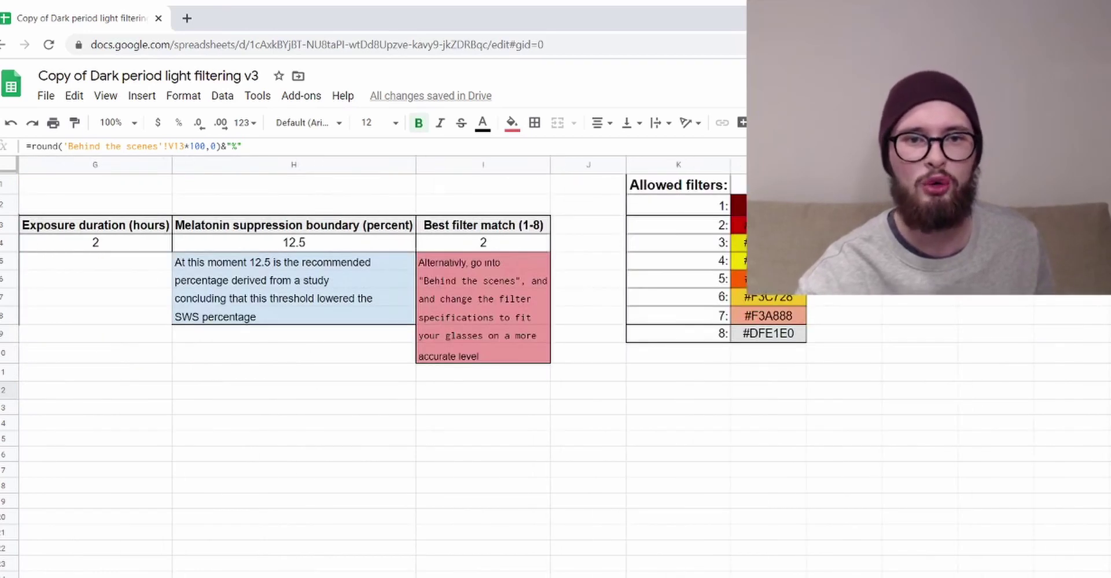
scroll(556, 364, "right", 3)
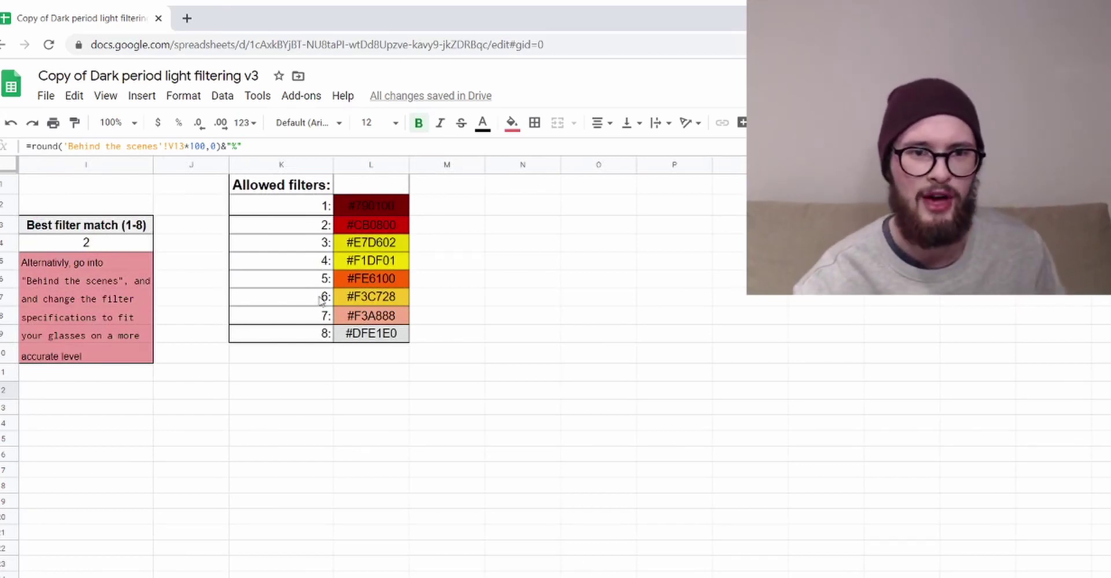
left_click(349, 283)
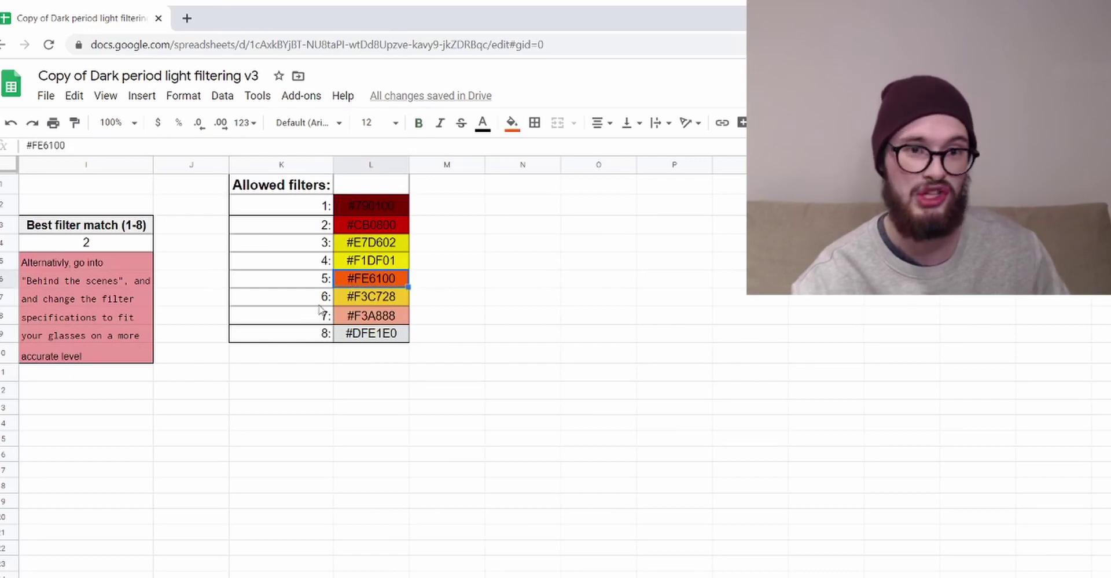
left_click(122, 245)
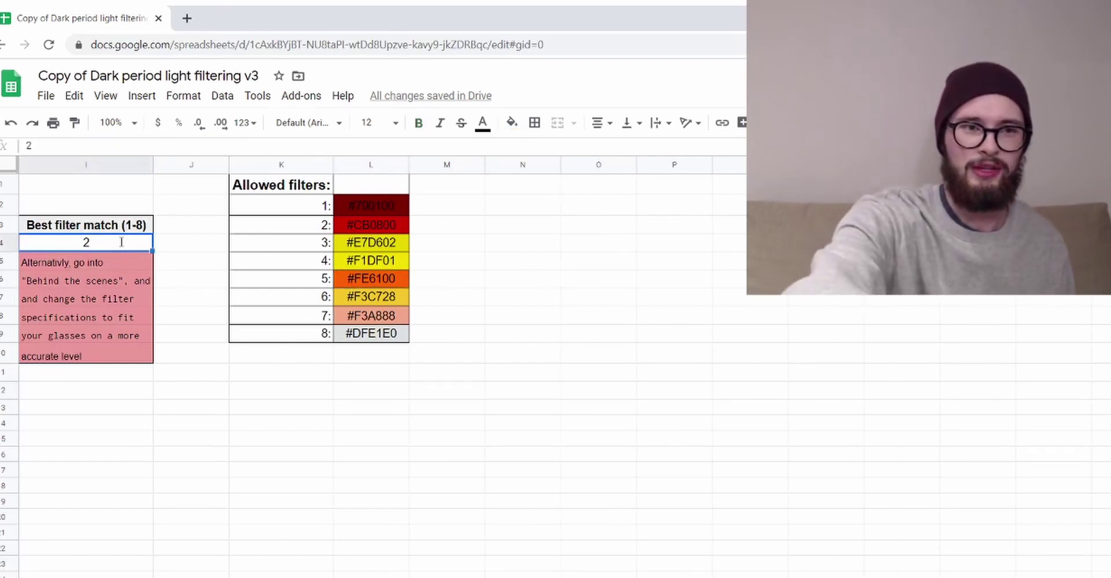
key("BackSpace")
type("5")
key("Return")
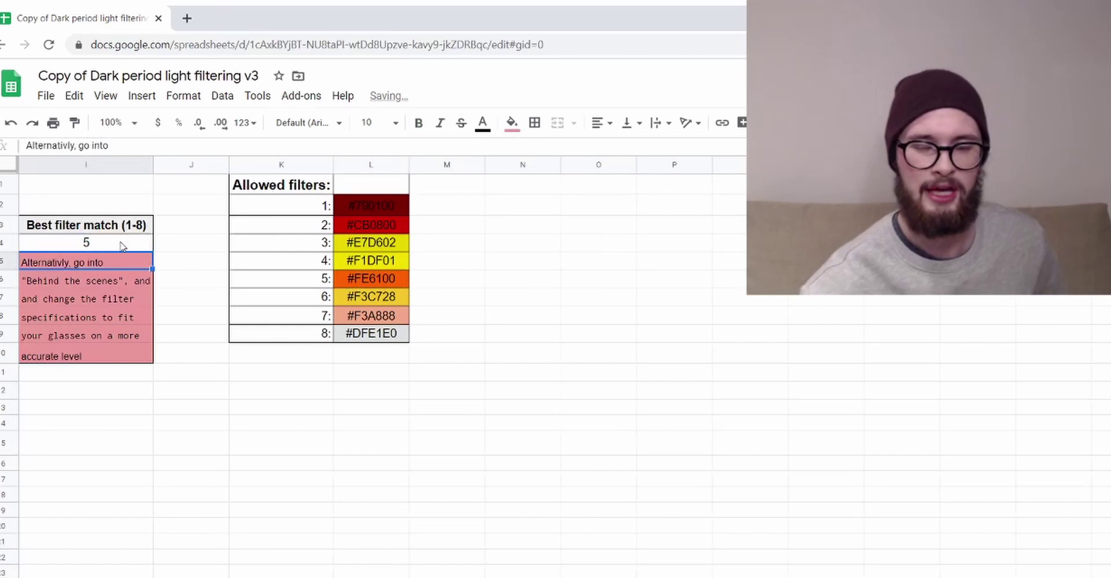
scroll(424, 519, "left", 3)
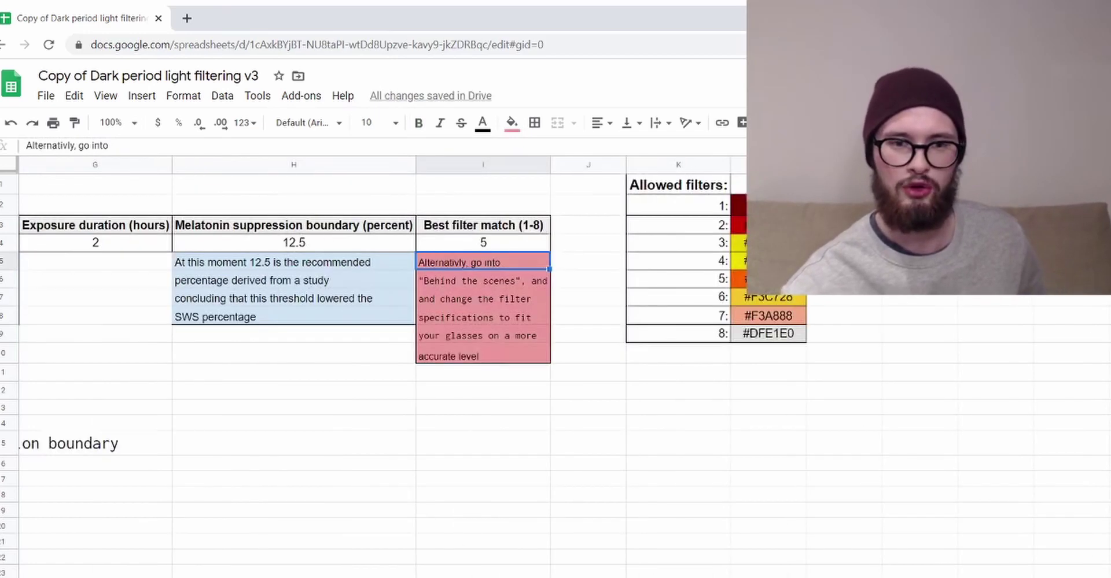
scroll(42, 576, "left", 5)
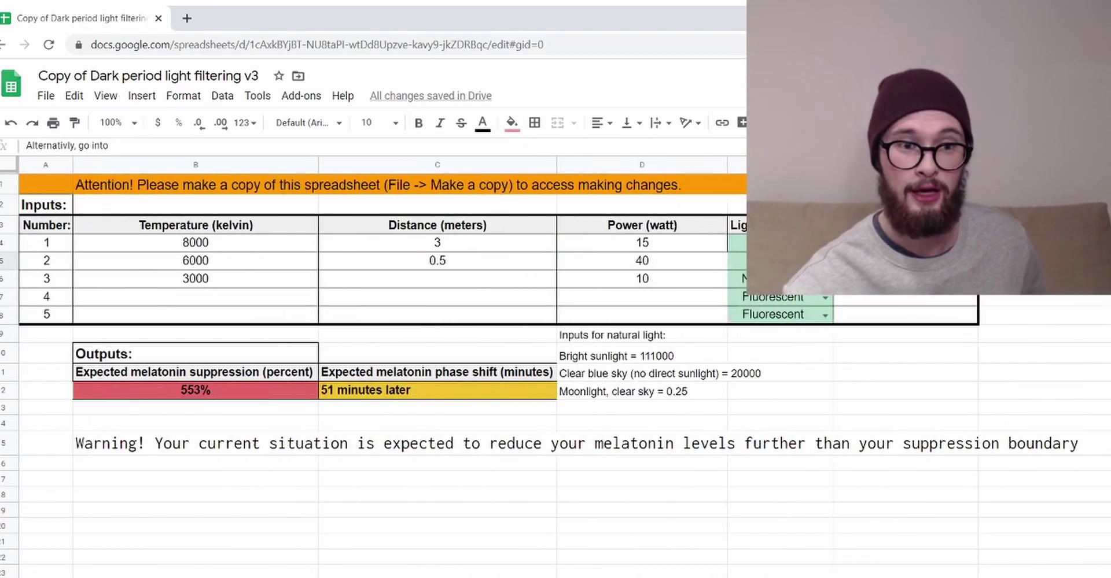
scroll(87, 524, "right", 1)
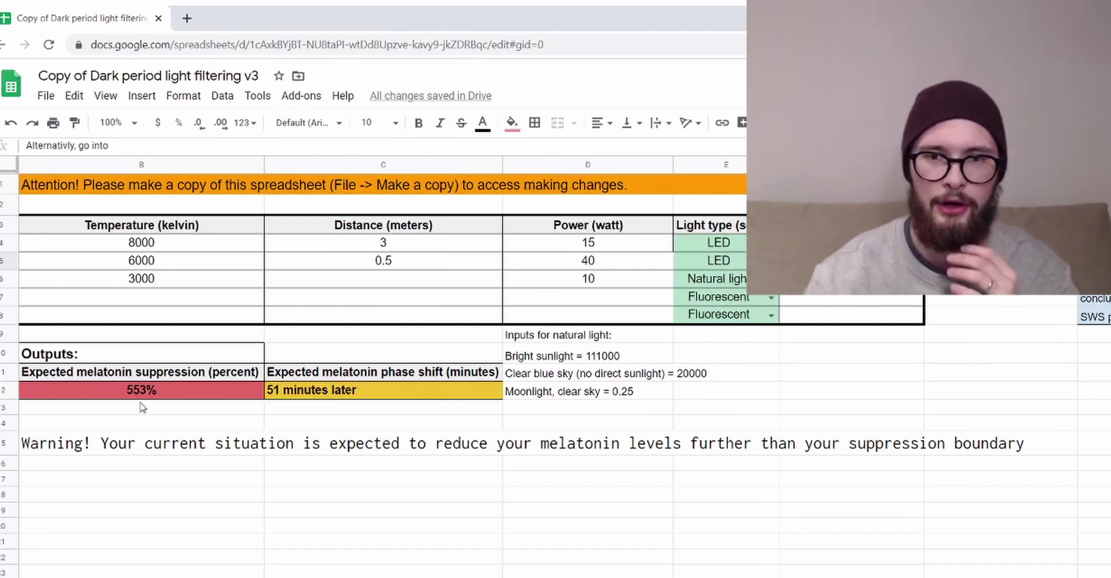
left_click(158, 451)
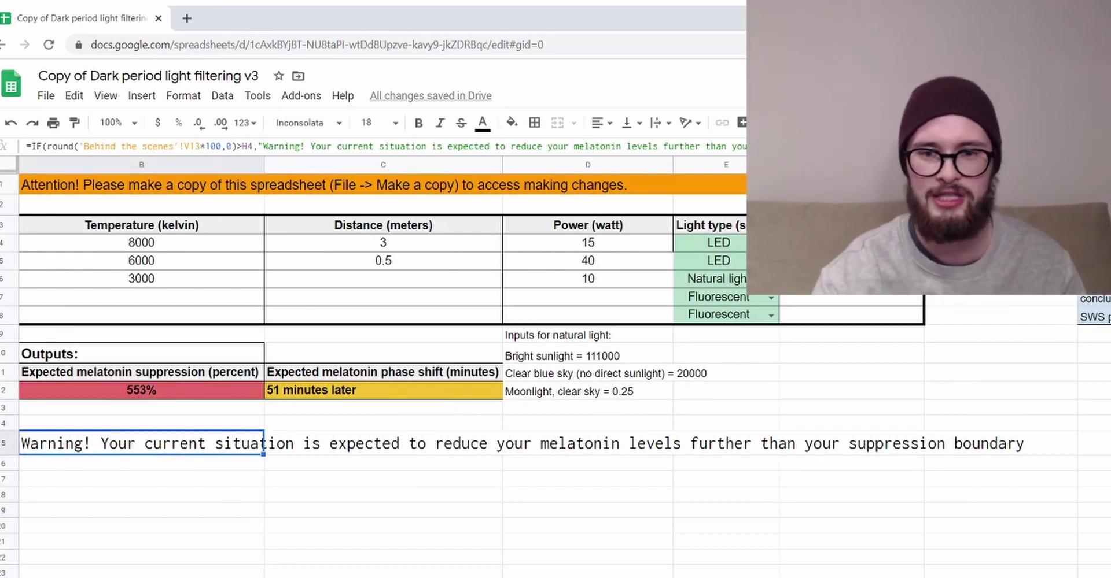
scroll(381, 347, "right", 4)
scroll(249, 557, "left", 5)
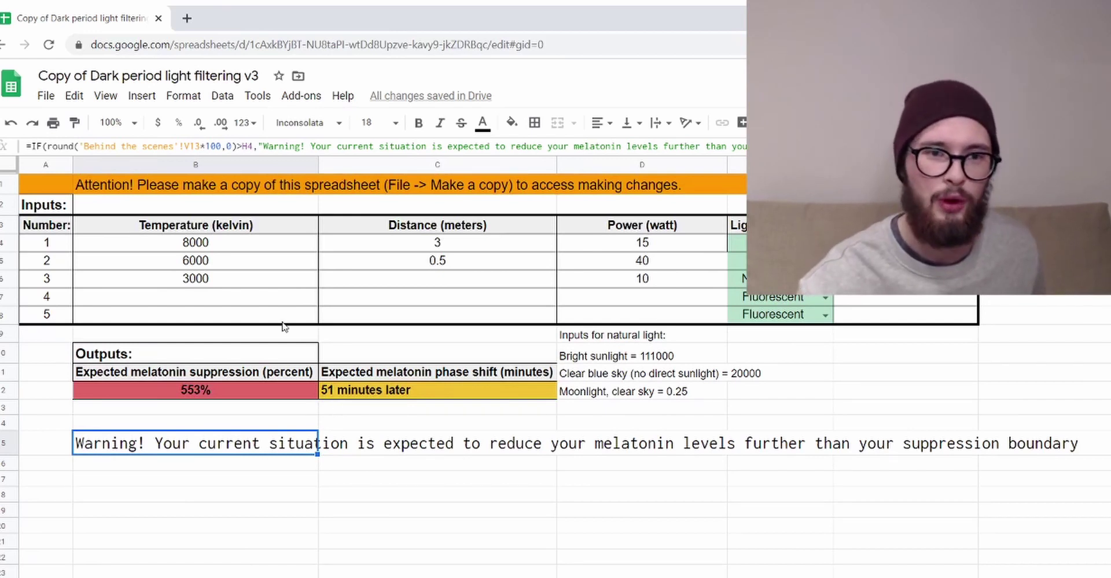
left_click(226, 268)
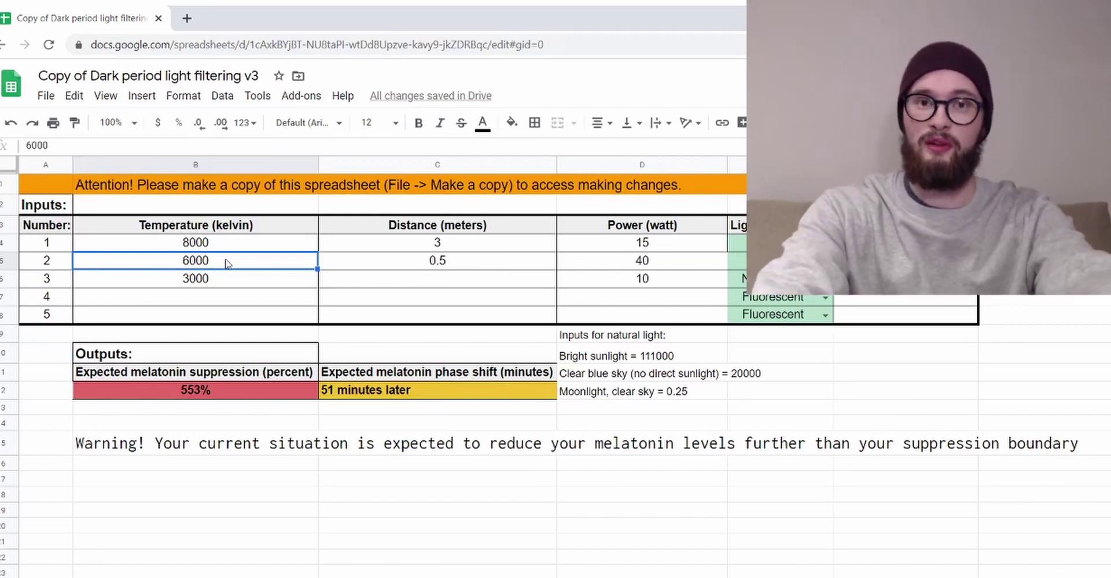
- Enter 1000 K for light 2, inspect the suppression formula, then try 1500 K instead
type("1000")
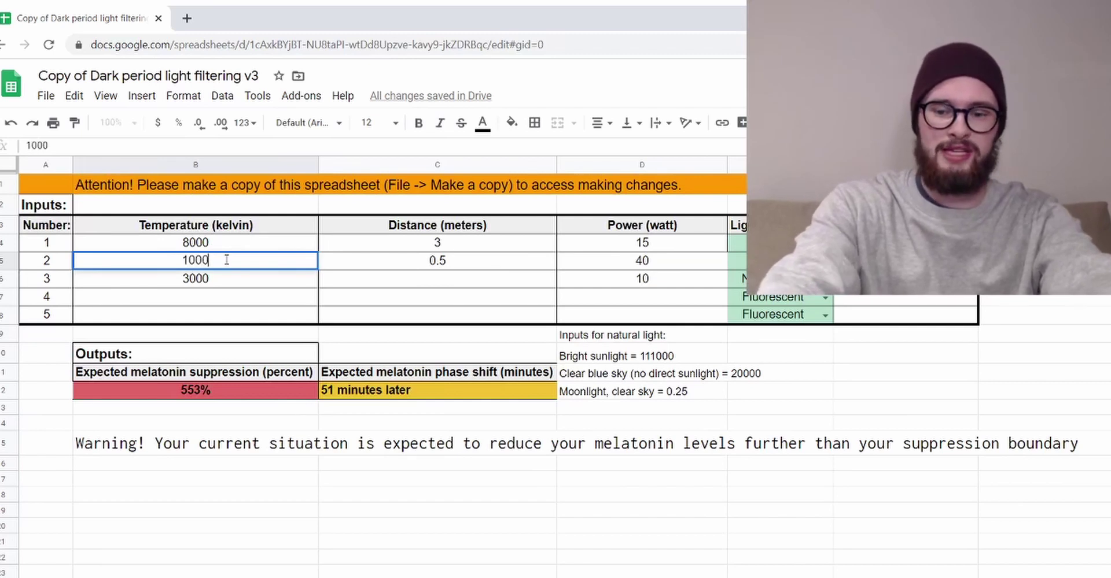
key("Return")
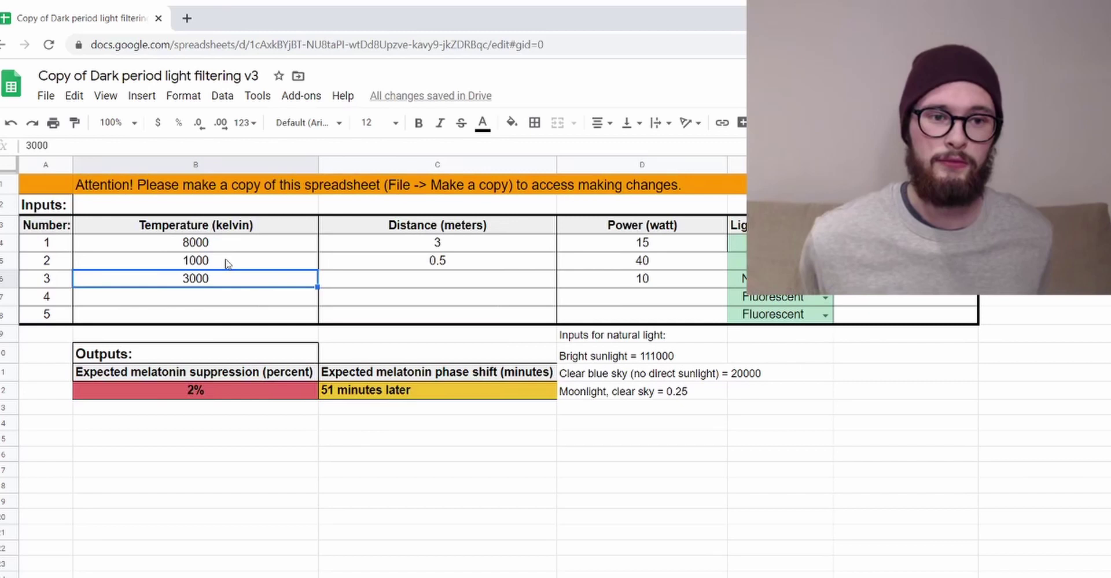
left_click(237, 394)
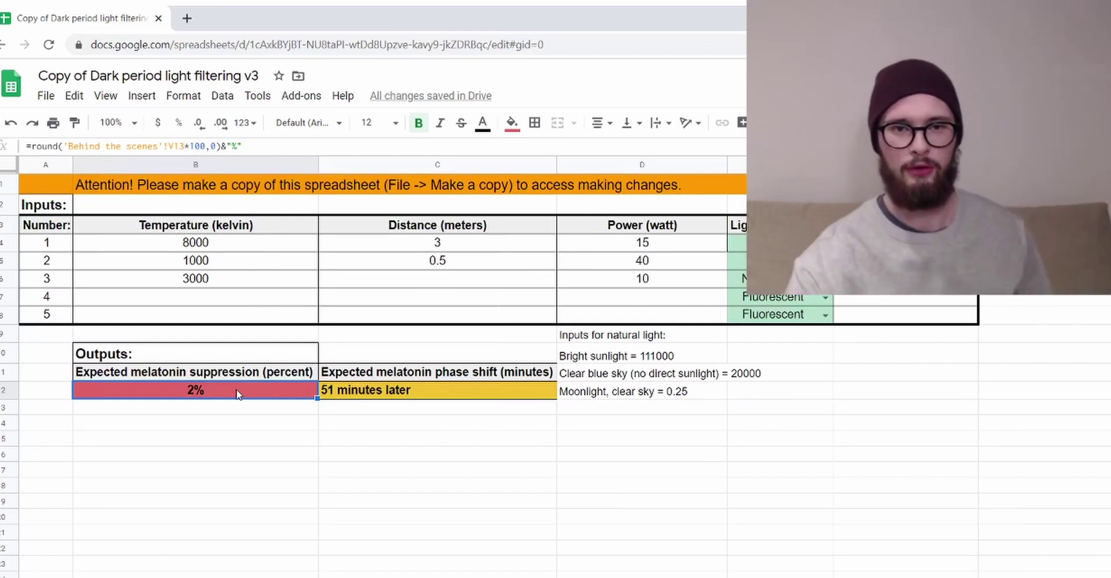
left_click(257, 267)
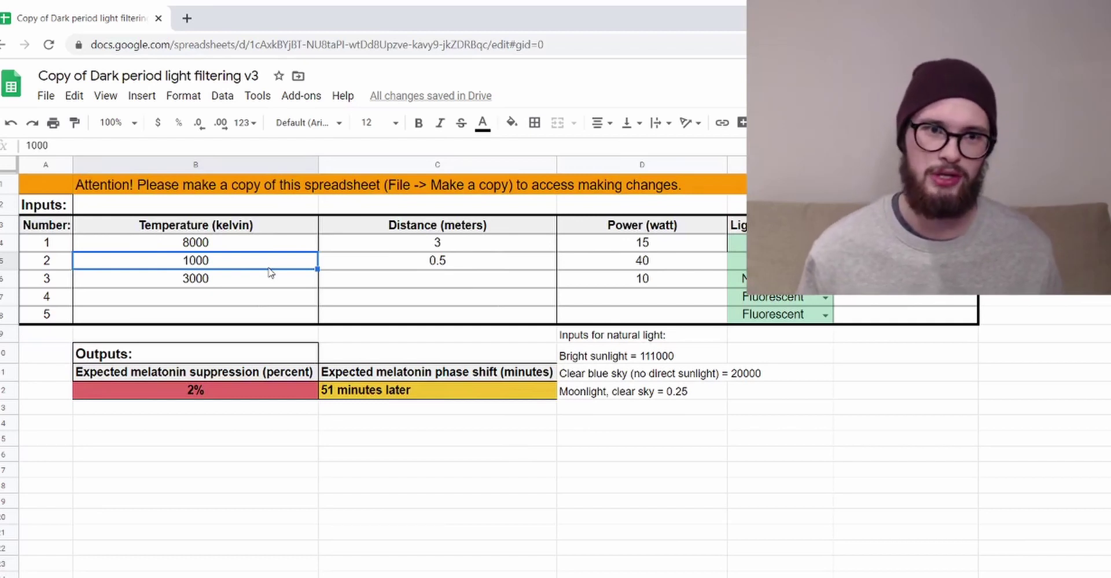
type("1500")
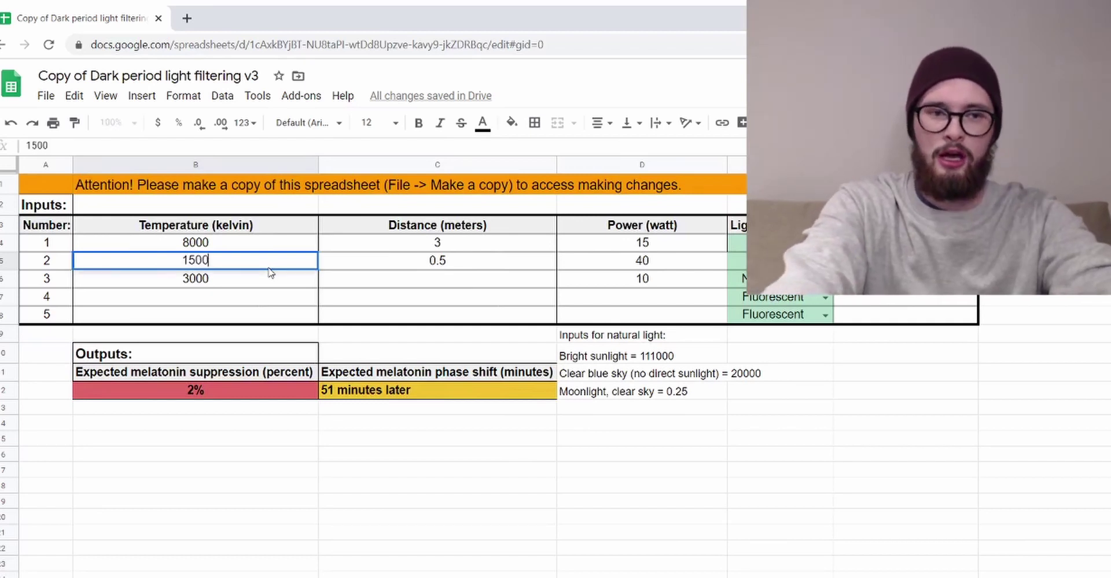
key("Return")
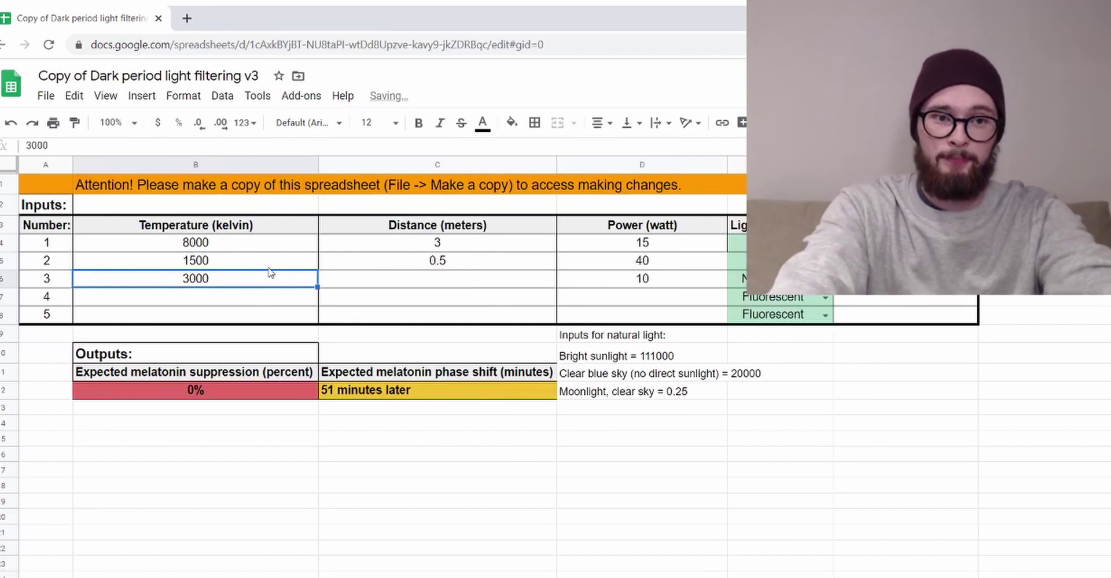
- Revert light 2 to 1000 K and check the suppression result in B12
left_click(268, 267)
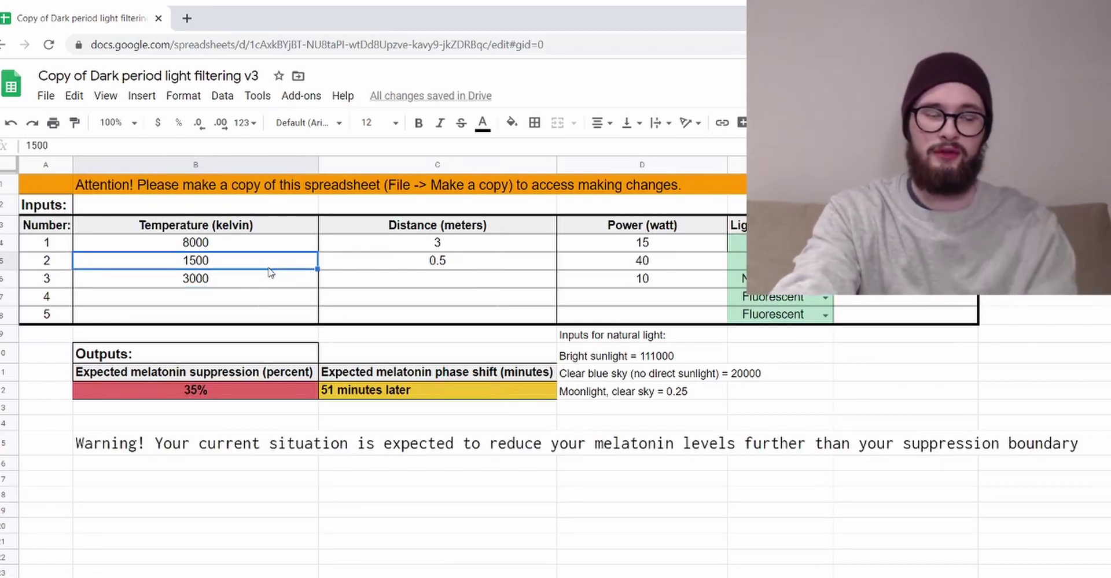
key("Down")
key("Down")
key("Down")
key("Down")
key("Down")
key("Down")
key("Down")
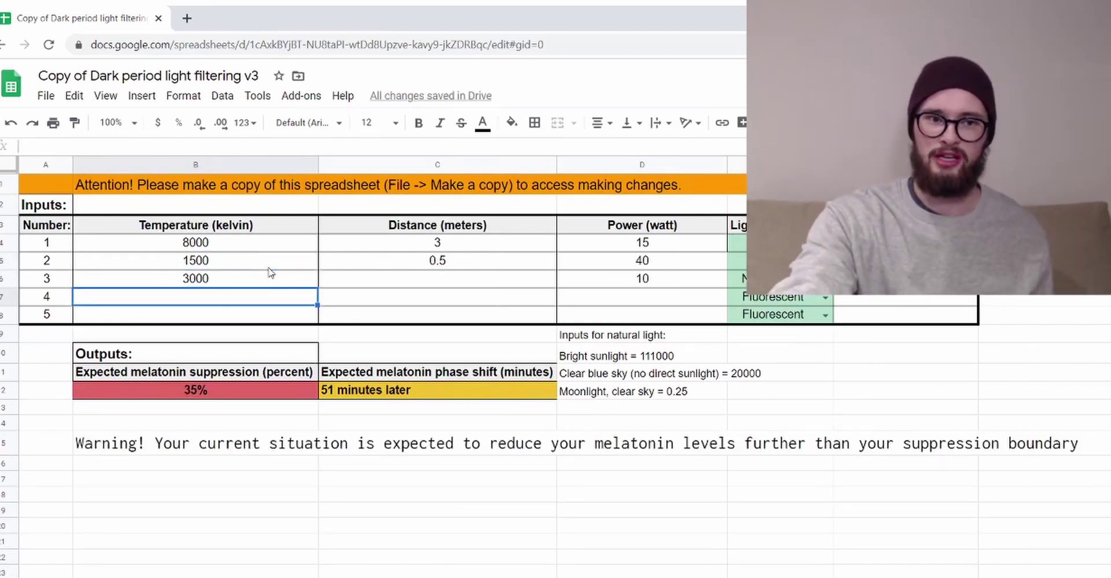
key("Up")
key("Up")
key("Up")
key("Up")
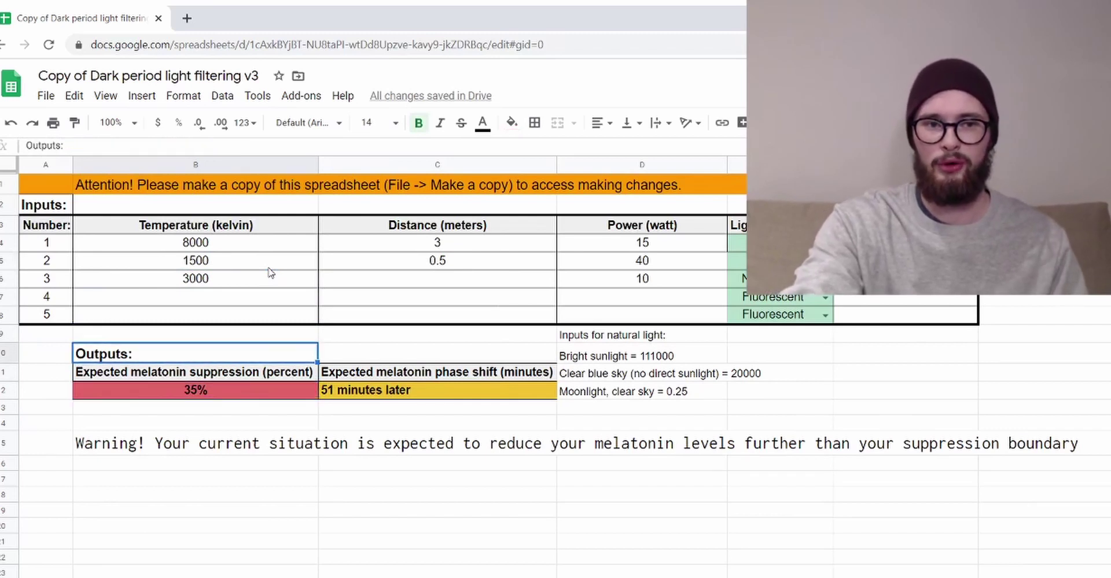
key("Down")
key("Down")
key("Down")
key("Down")
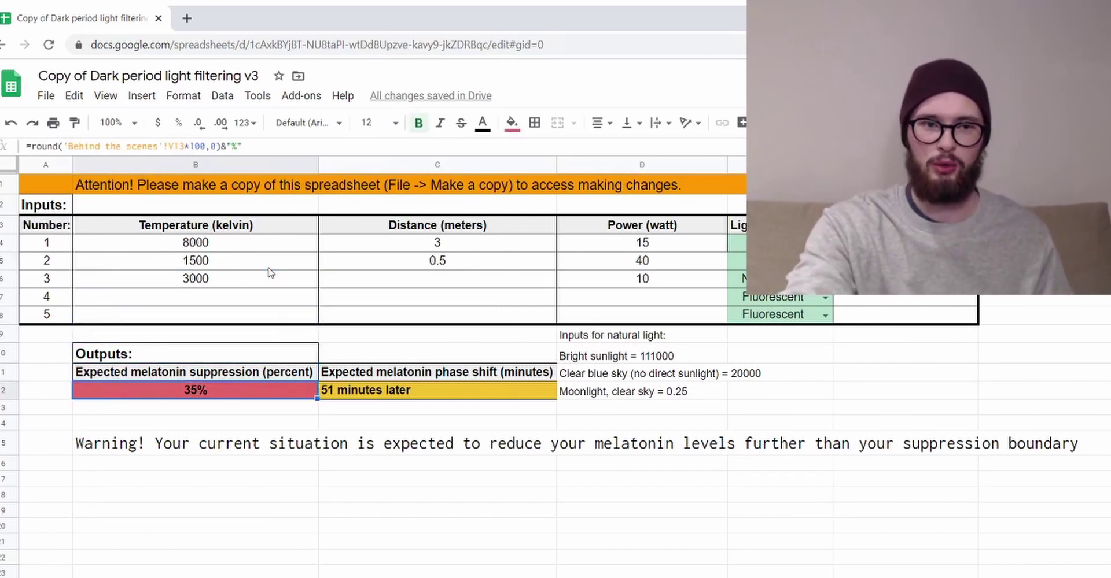
key("Up")
key("Up")
key("Up")
key("Up")
key("Up")
key("Up")
key("Up")
type("1000")
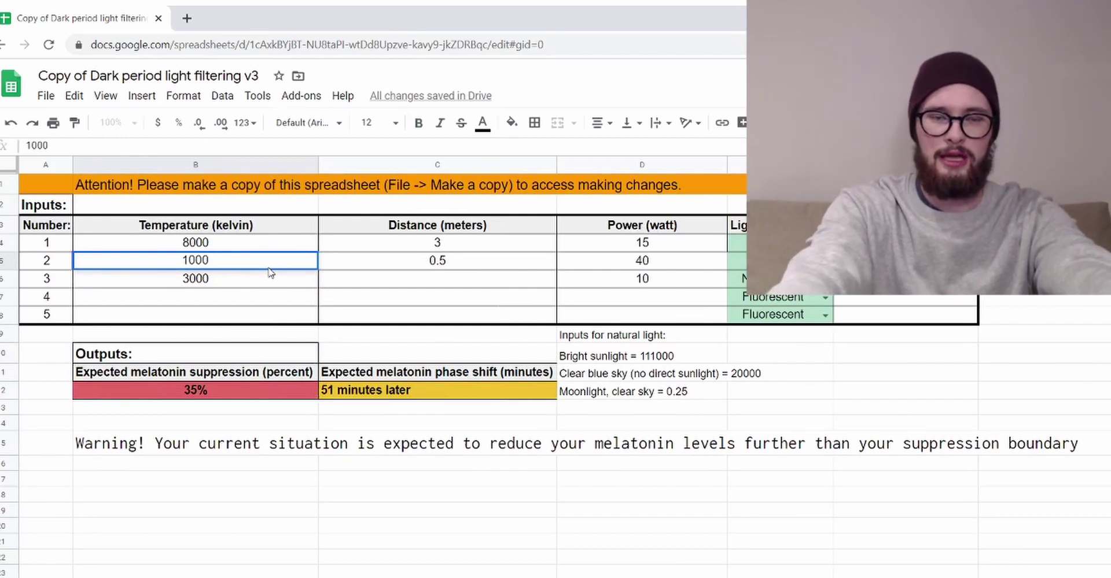
key("Return")
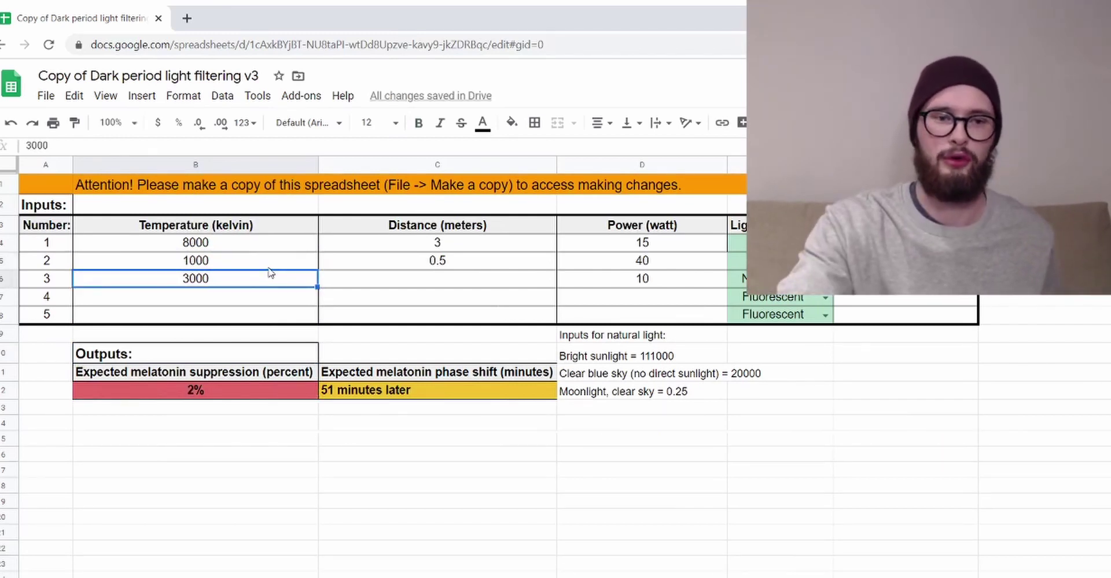
key("Down")
key("Down")
key("Down")
key("Down")
key("Down")
key("Down")
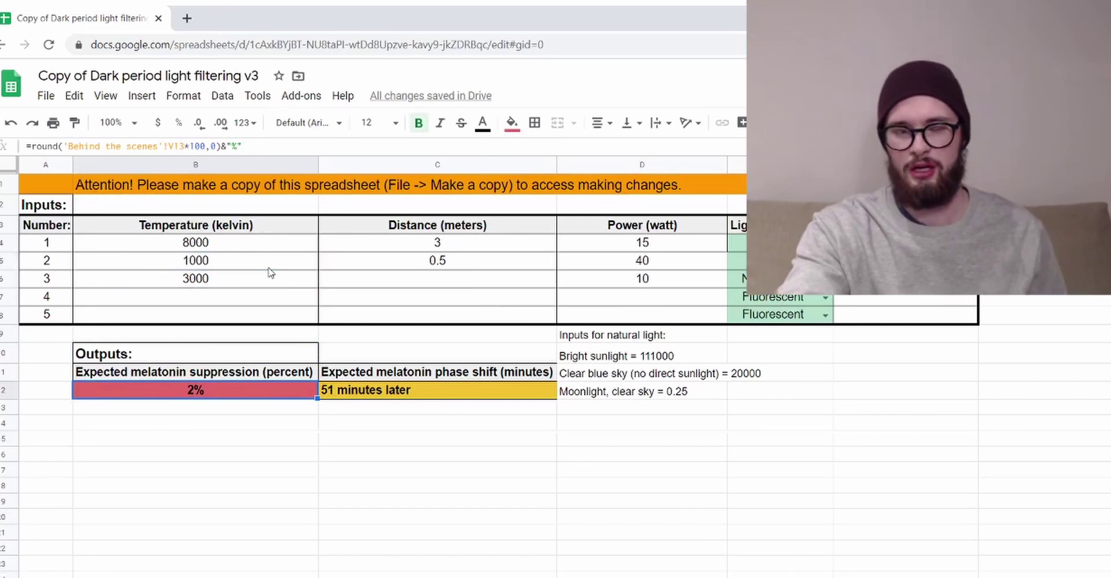
key("Up")
key("Down")
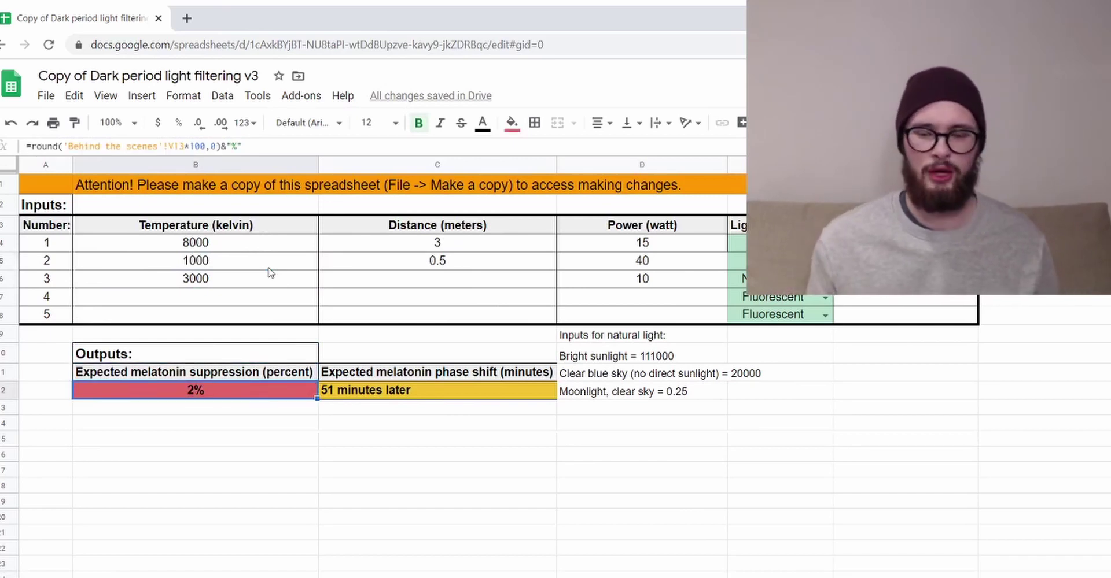
- Clear the third light's temperature and power values in row 6
key("Up")
key("Up")
key("Up")
key("Up")
key("Up")
key("Up")
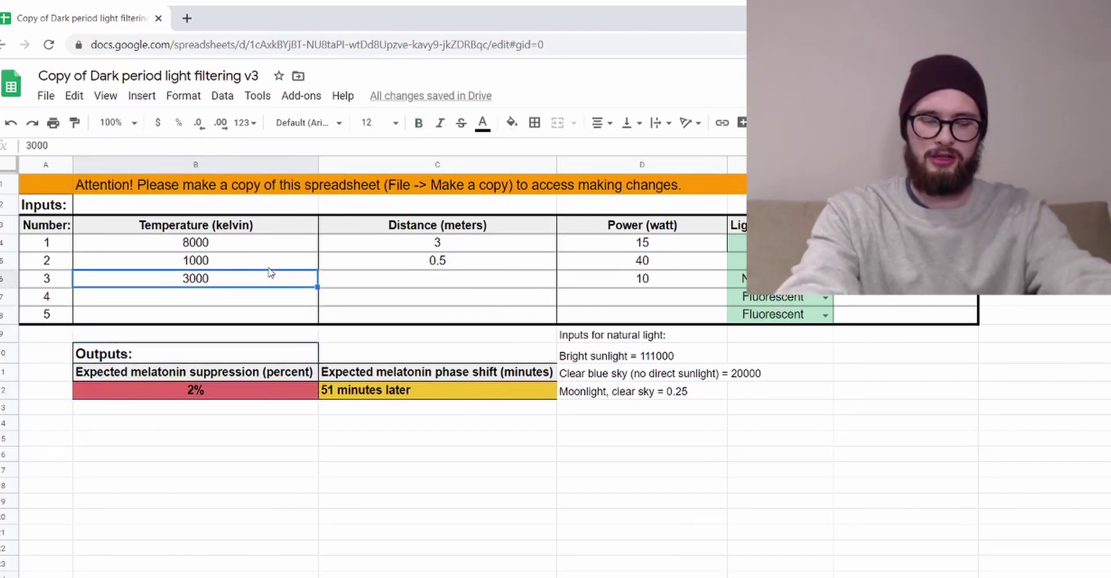
key("shift+Right")
key("shift+Right")
key("shift+Right")
key("shift+Left")
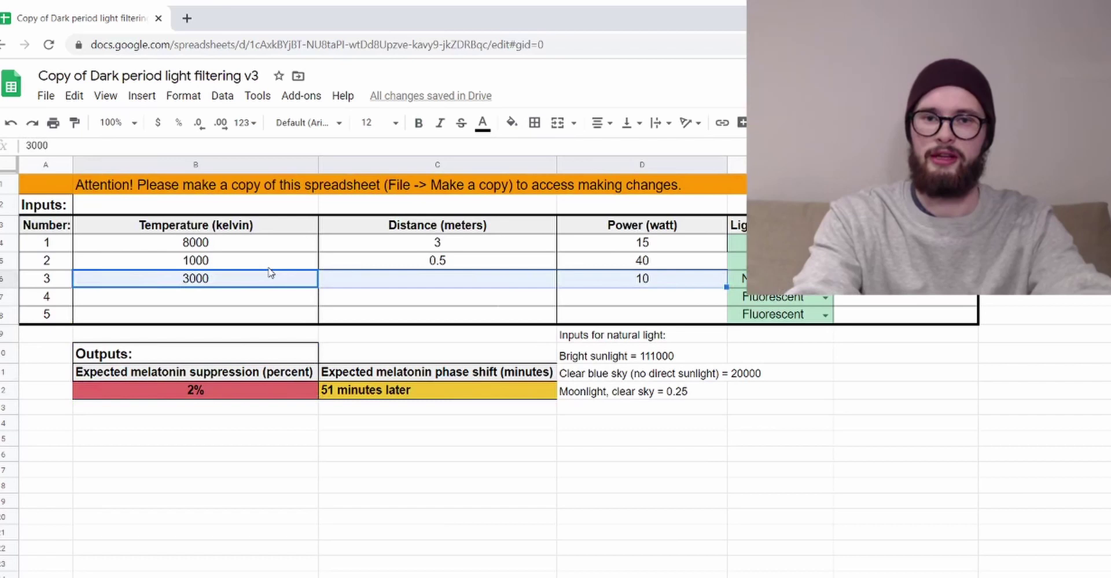
key("Delete")
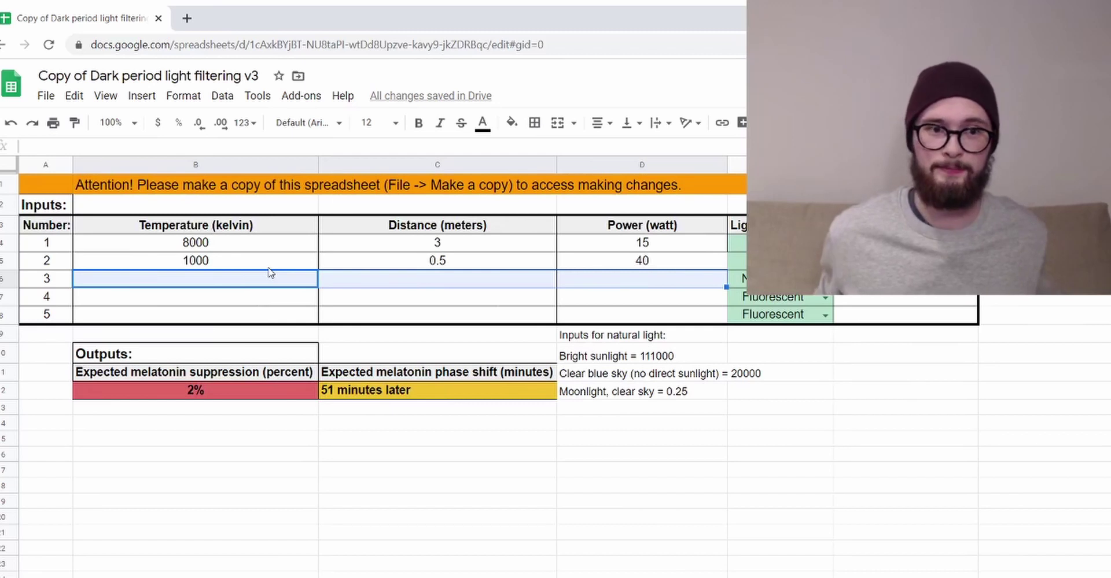
- Set both light 1 and light 2 temperatures to 1500 K
key("Right")
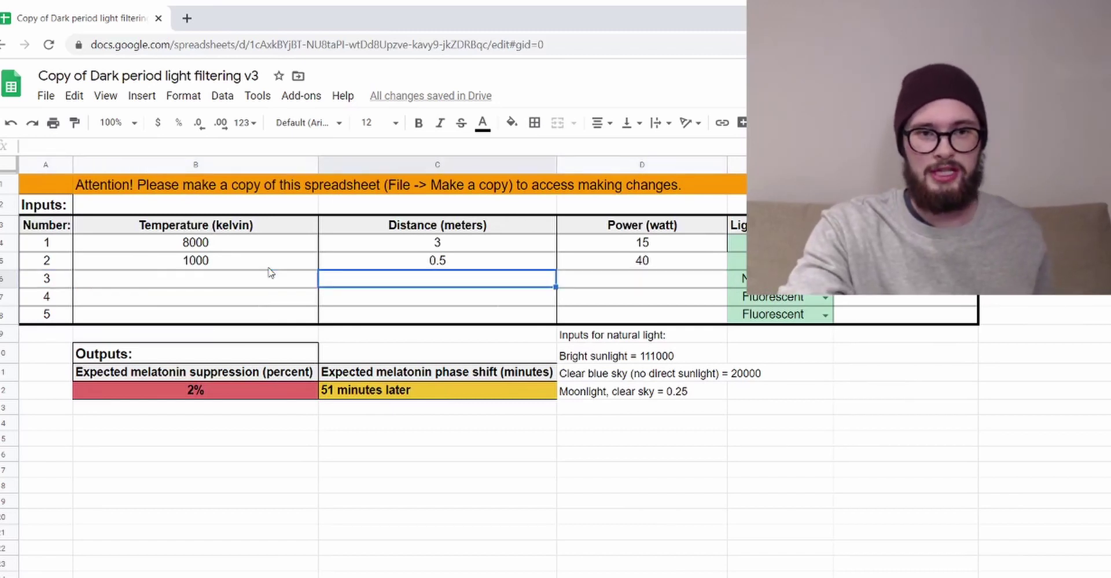
key("Left")
key("Down")
key("Down")
key("Down")
key("Down")
key("Down")
key("Up")
key("Up")
key("Up")
key("Up")
key("Up")
key("Up")
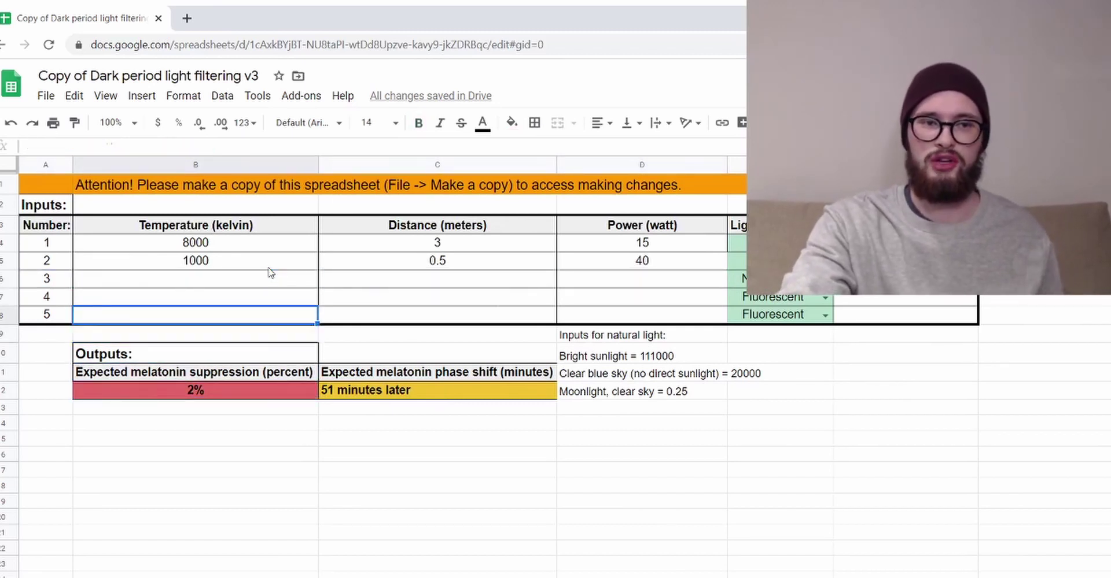
key("Up")
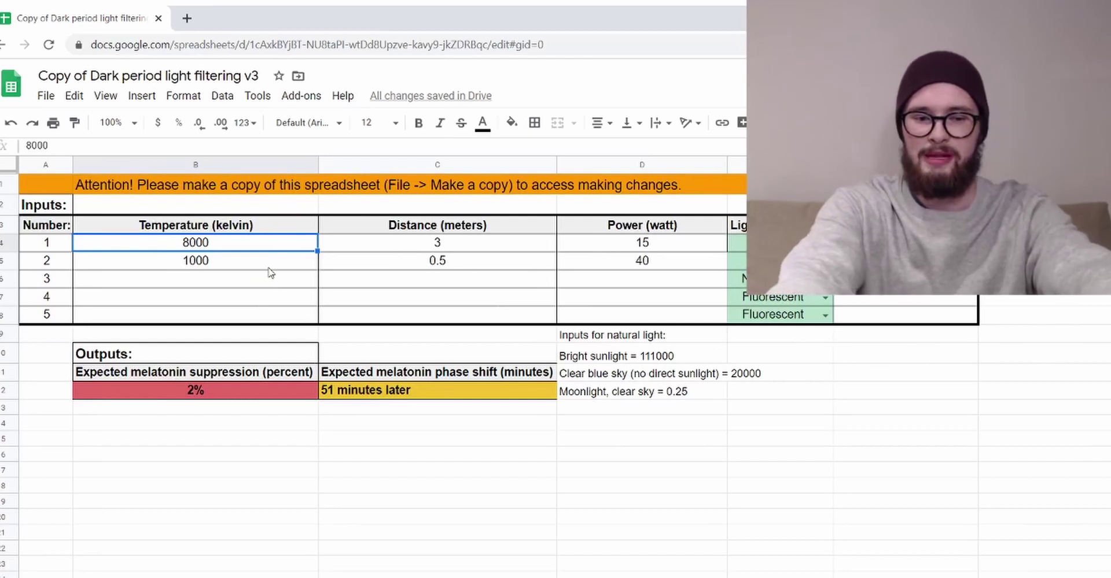
type("1500")
key("Return")
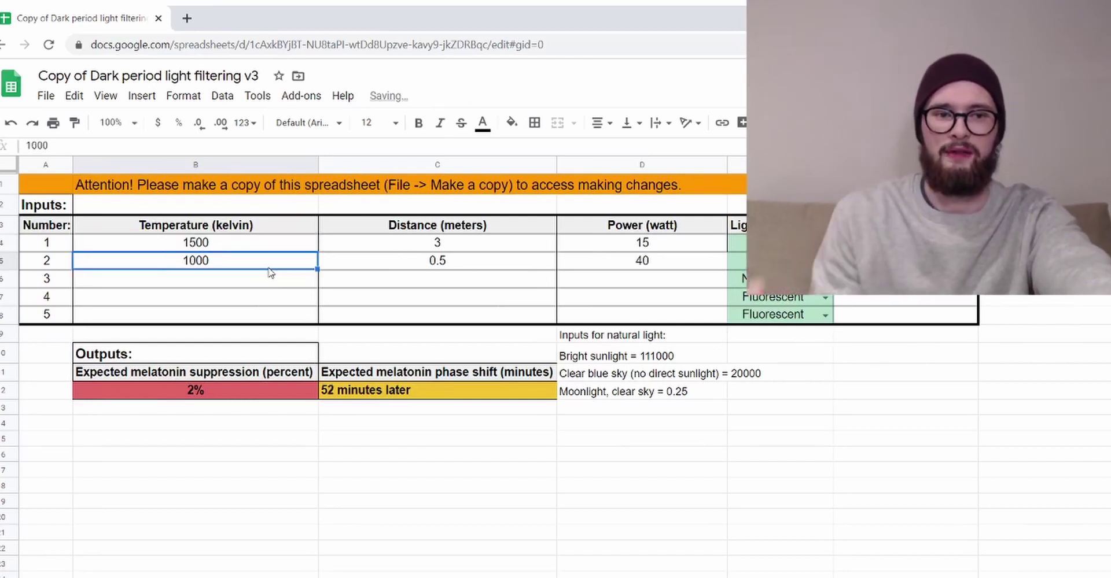
type("1500")
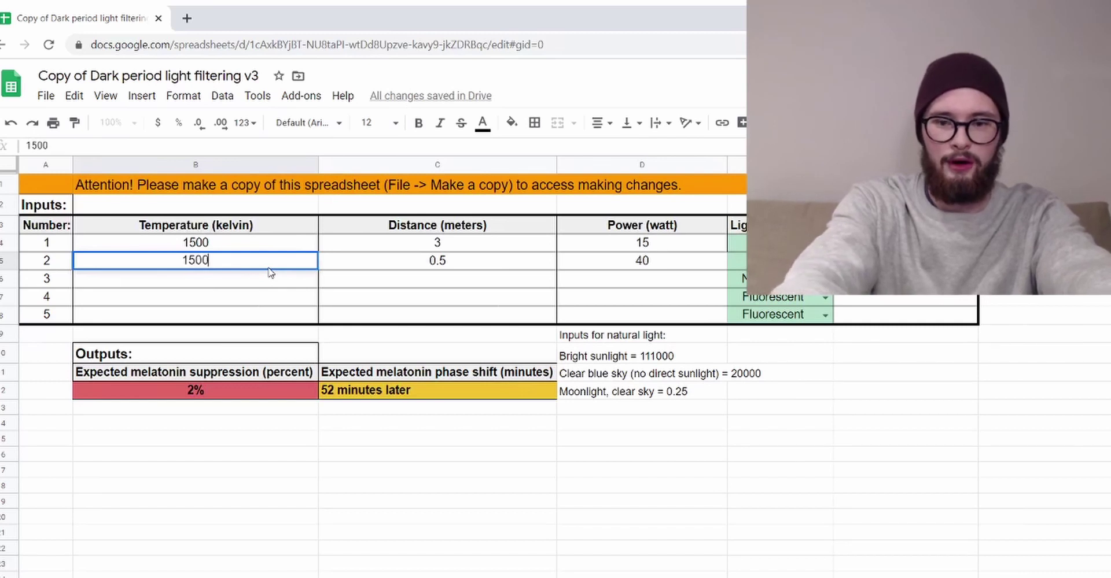
key("Return")
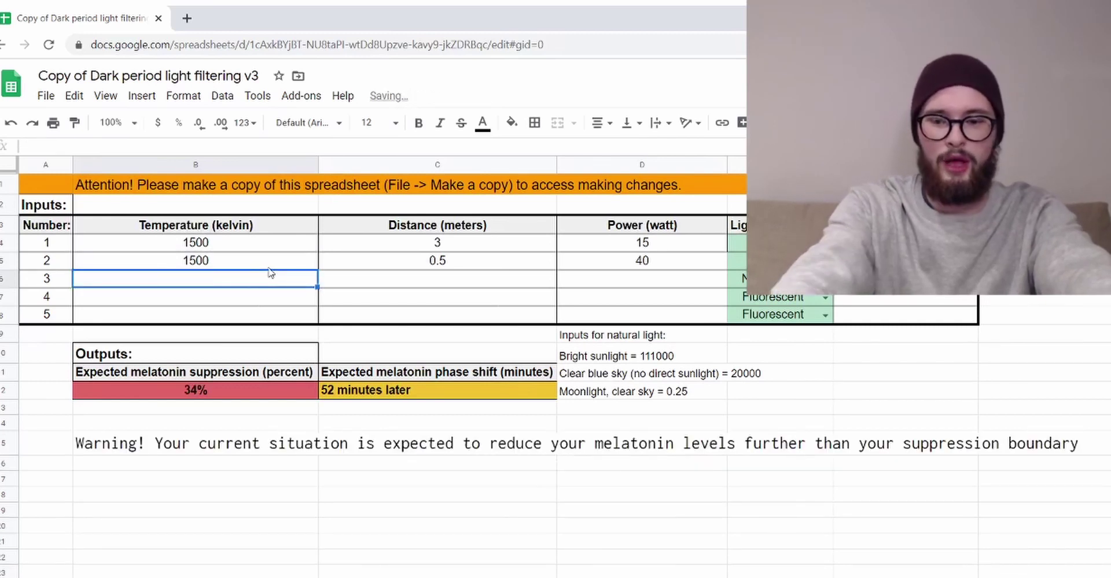
key("Down")
key("Down")
key("Down")
key("Down")
key("Down")
key("Down")
key("Up")
key("Up")
key("Up")
key("Up")
key("Up")
key("Up")
key("Up")
key("Up")
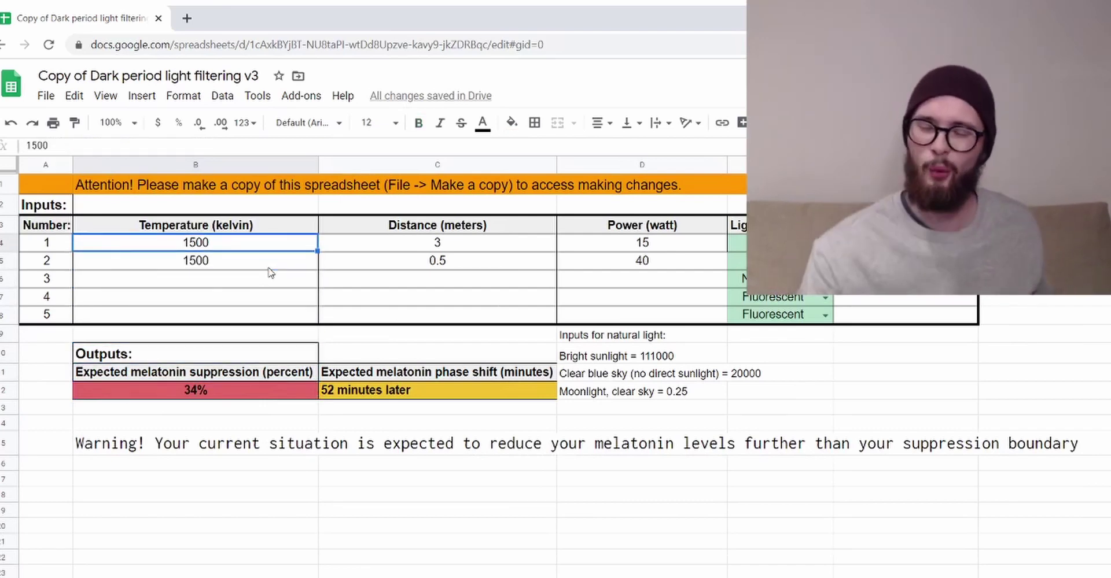
scroll(564, 367, "right", 10)
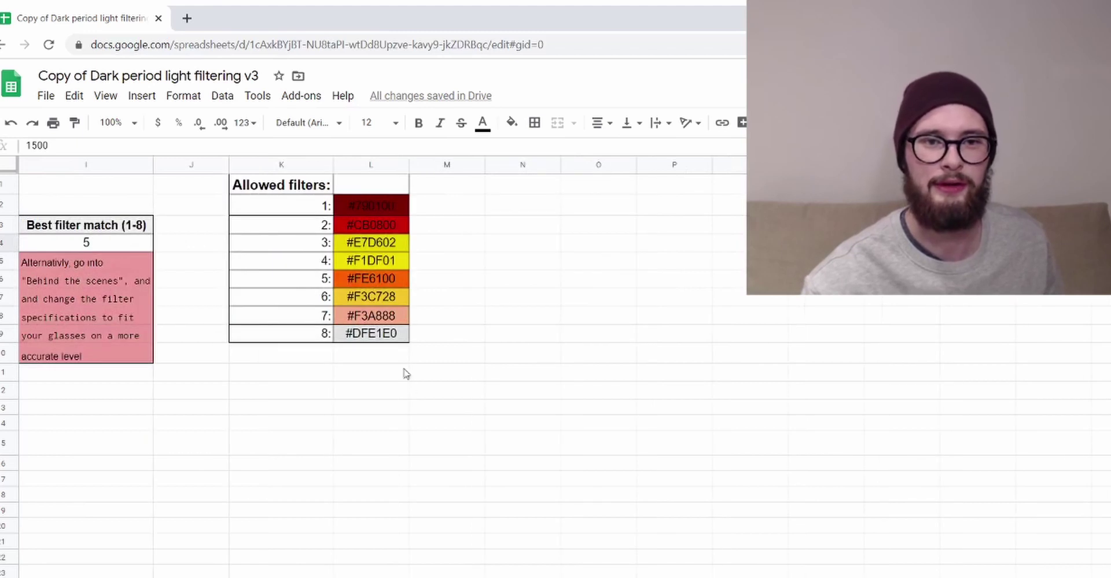
- Clear the best filter match value 5 in the Allowed filters table
left_click_drag(269, 207, 272, 334)
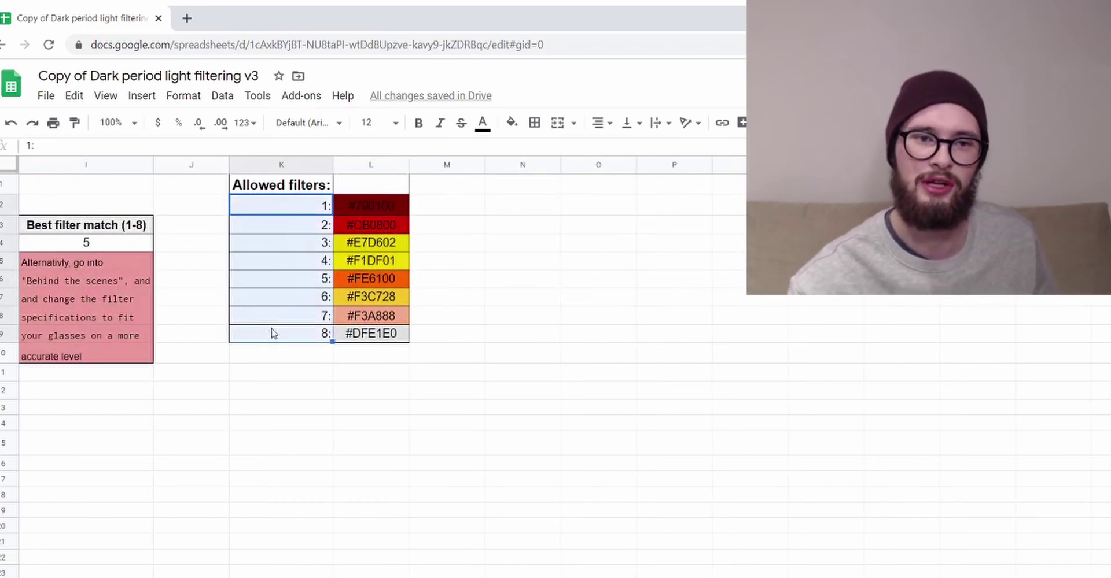
left_click(269, 211)
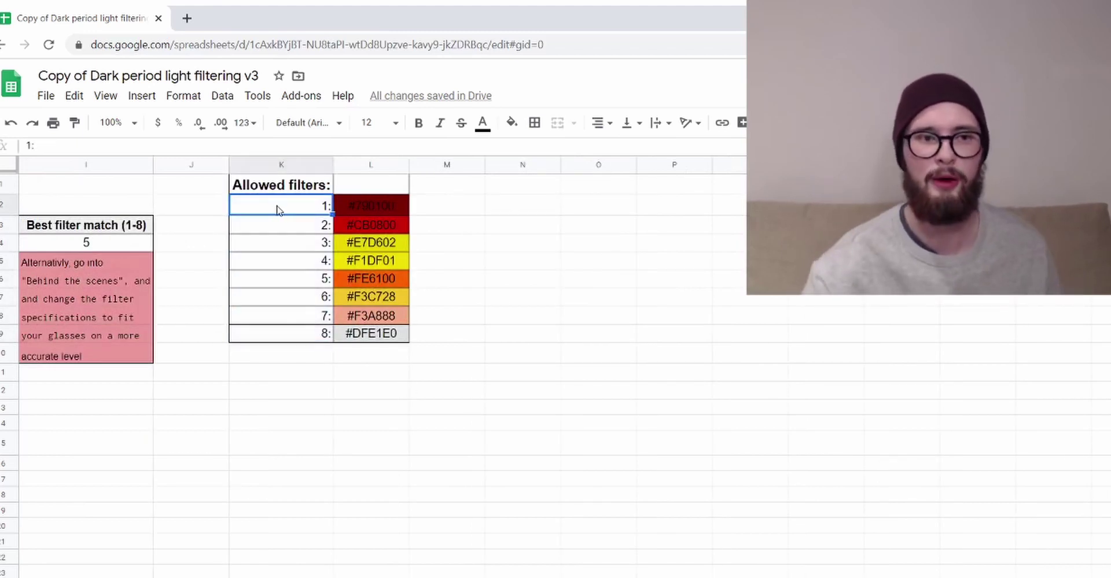
left_click(73, 244)
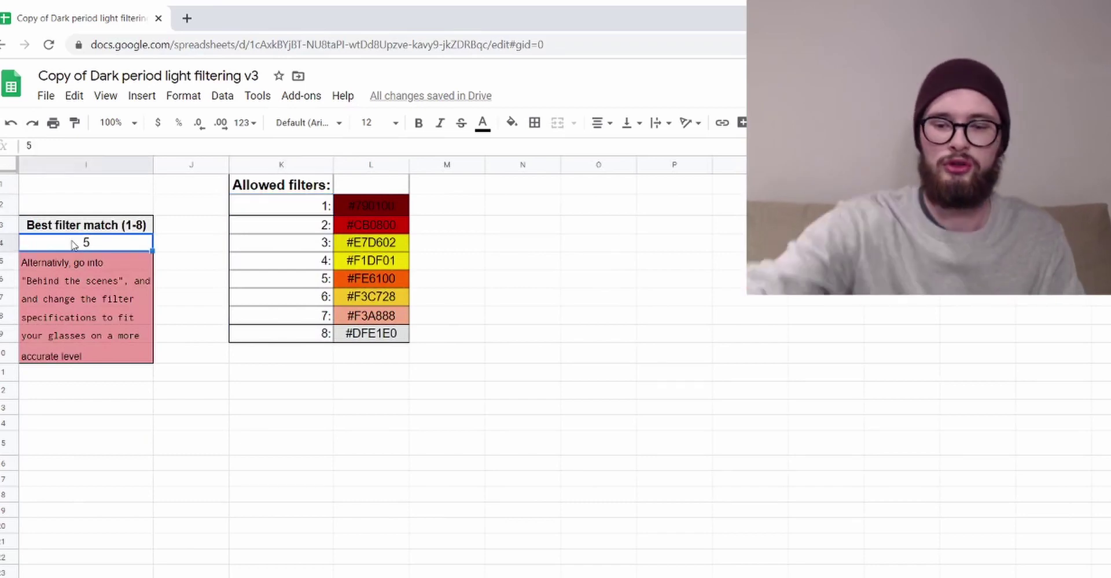
key("Delete")
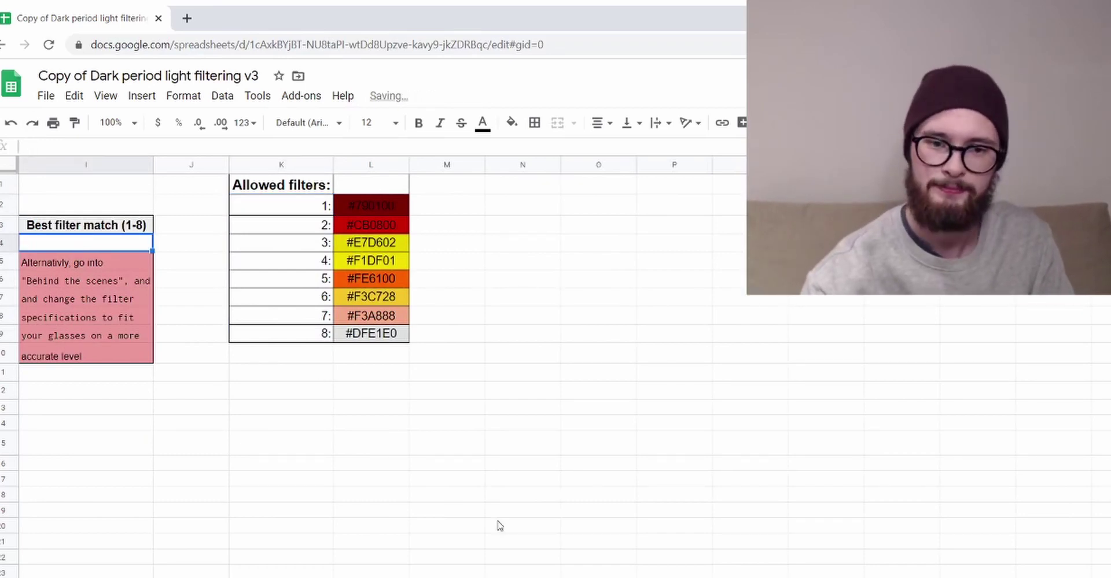
- Set light 2's temperature in B5 back to 1000 K
scroll(498, 525, "left", 10)
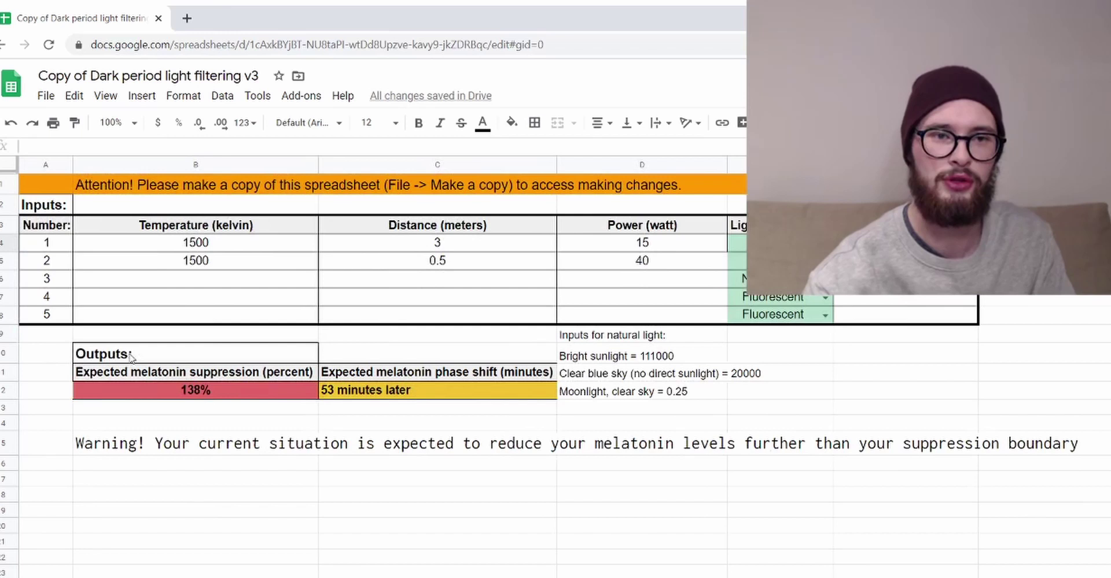
left_click(220, 263)
type("1")
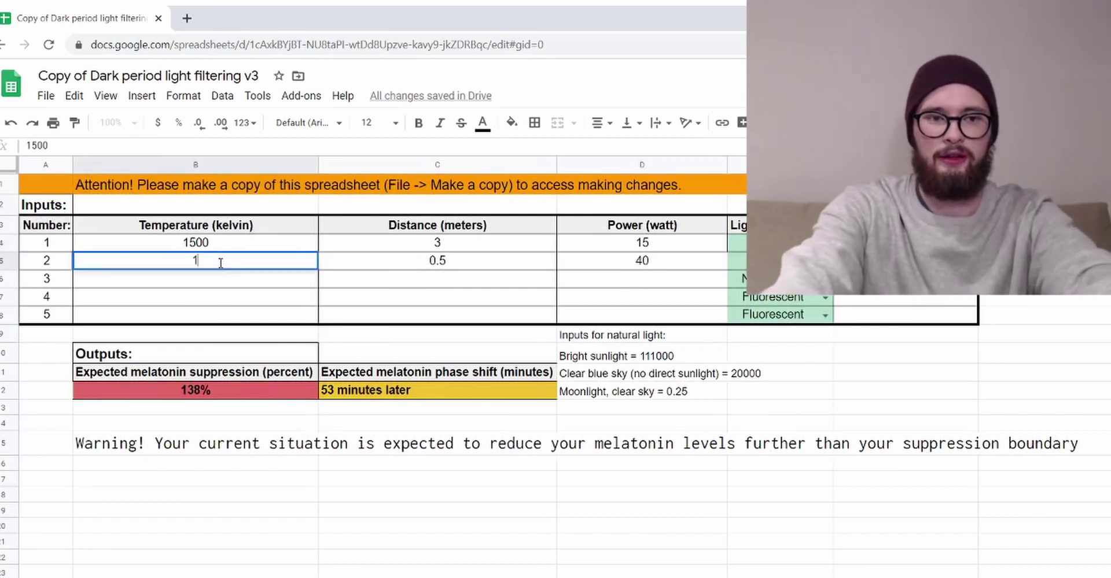
type("000")
key("Return")
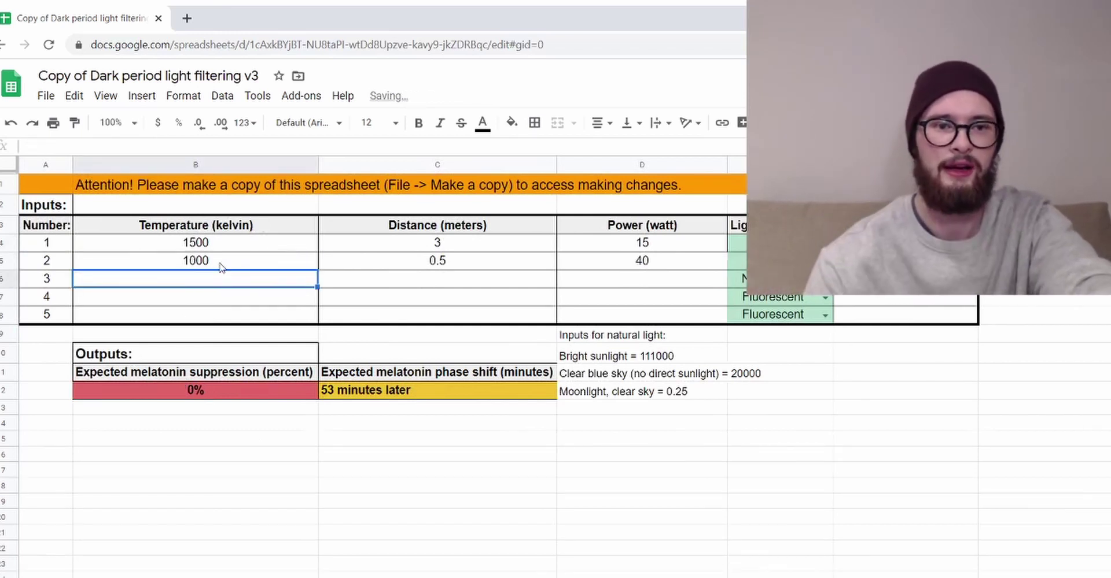